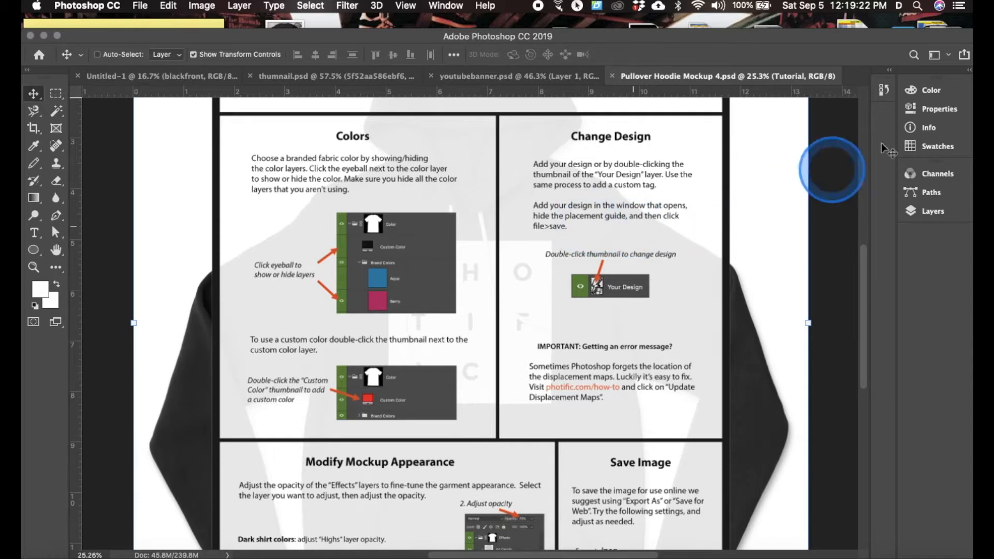
- Expand the collapsed panels and hide the Tutorial layer to reveal the whole hoodie mockup
click(970, 72)
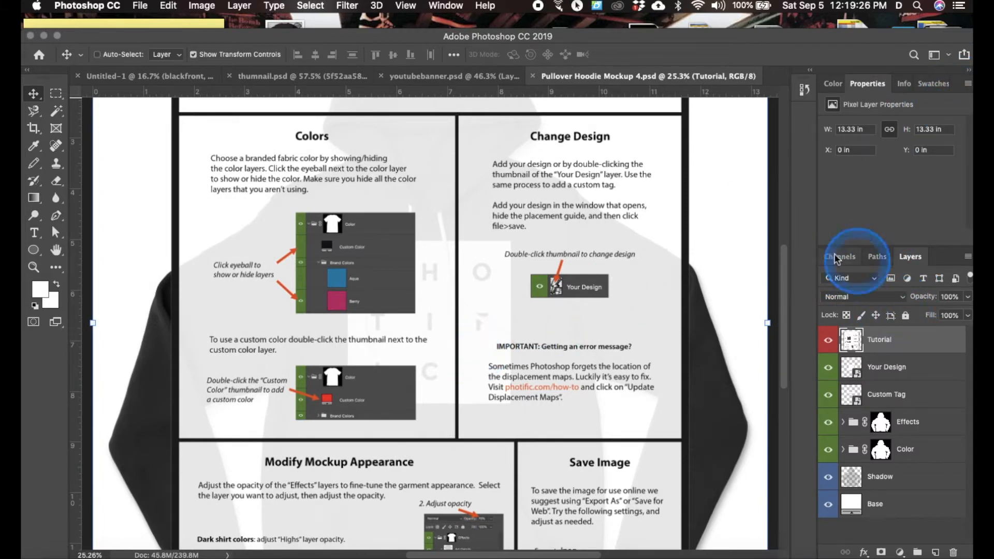
click(828, 342)
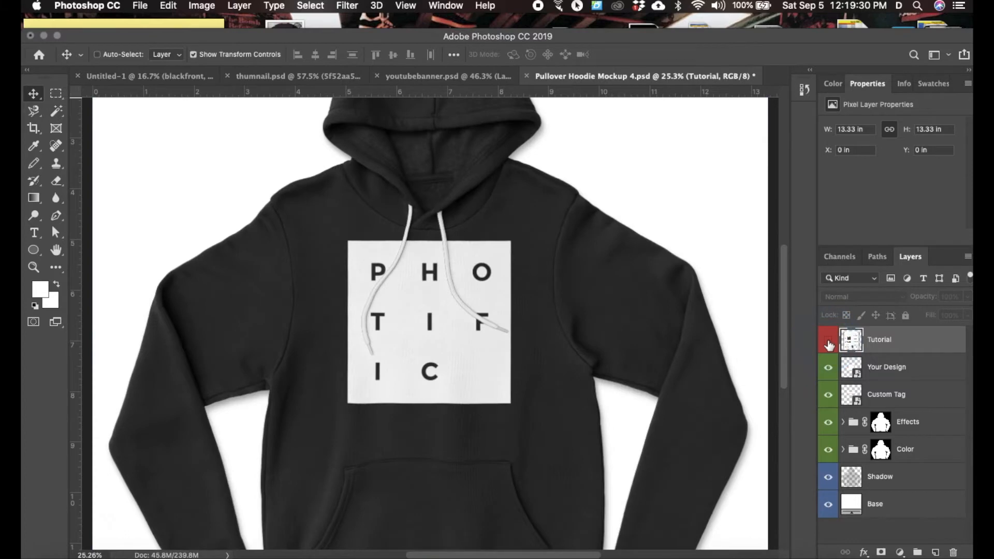
key(super+minus)
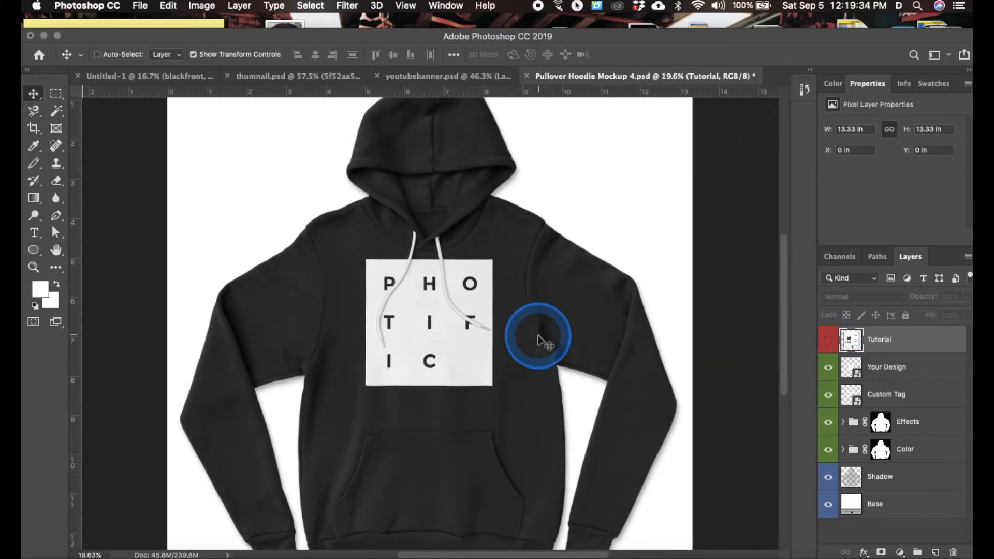
key(super+minus)
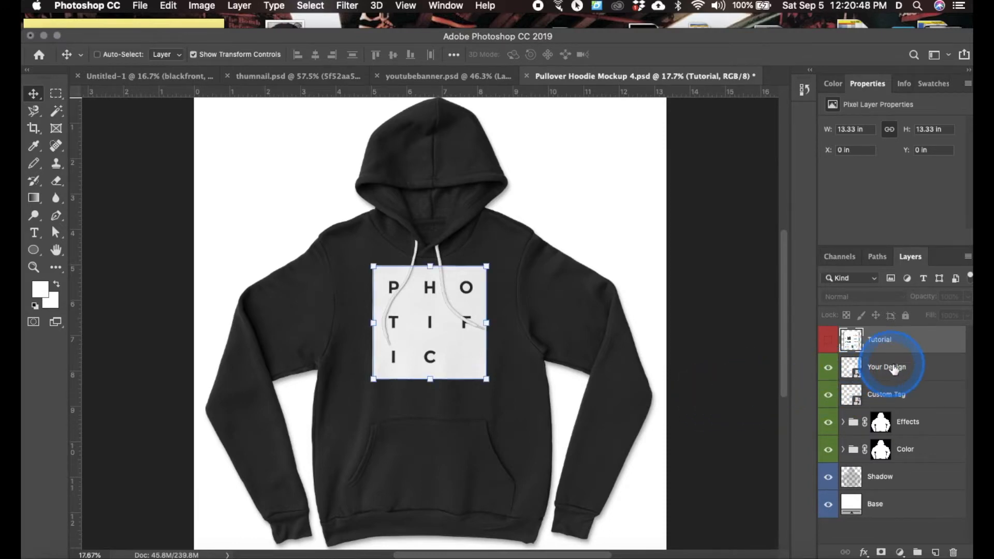
- Open the contents of the Your Design smart object and show its Design Tutorial and Placement Guide layers
click(894, 369)
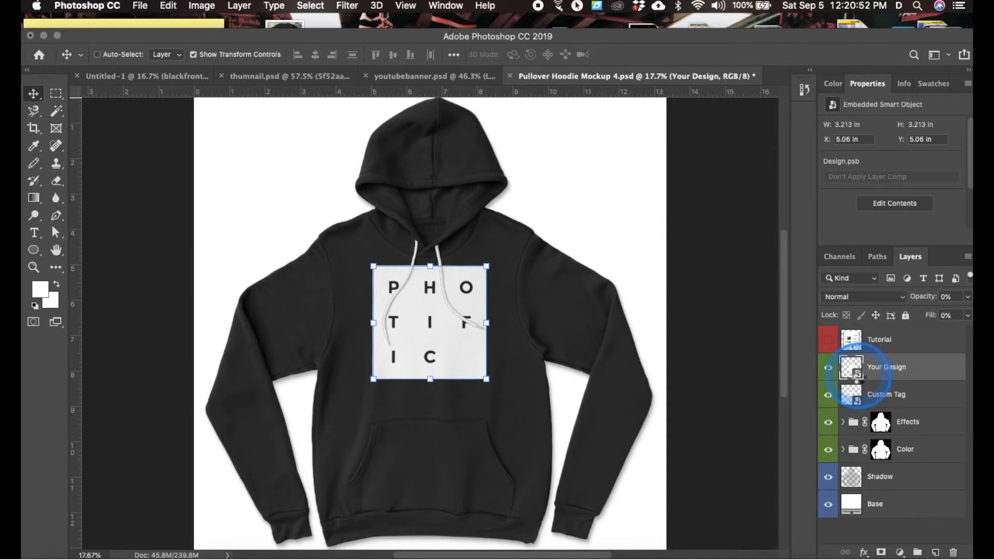
double_click(857, 373)
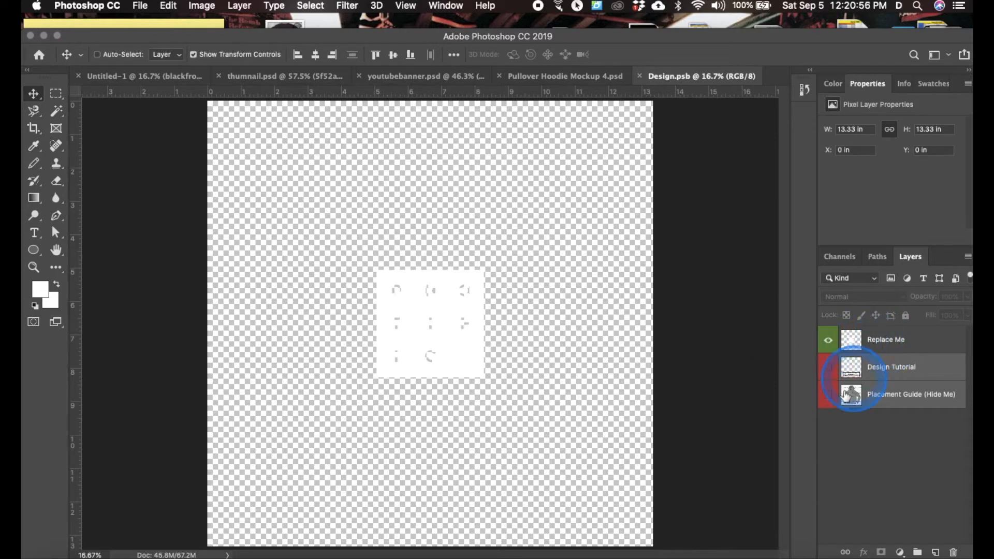
click(828, 368)
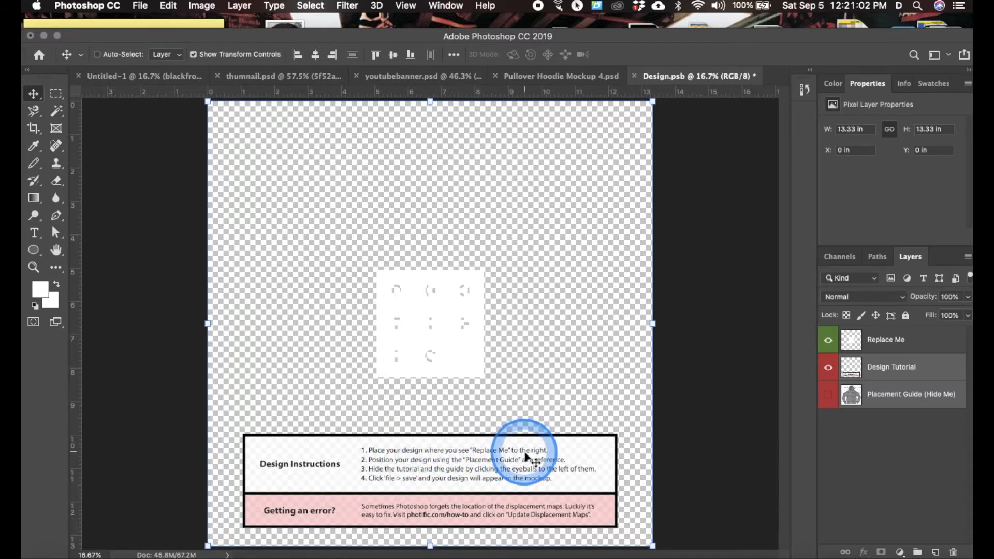
click(828, 395)
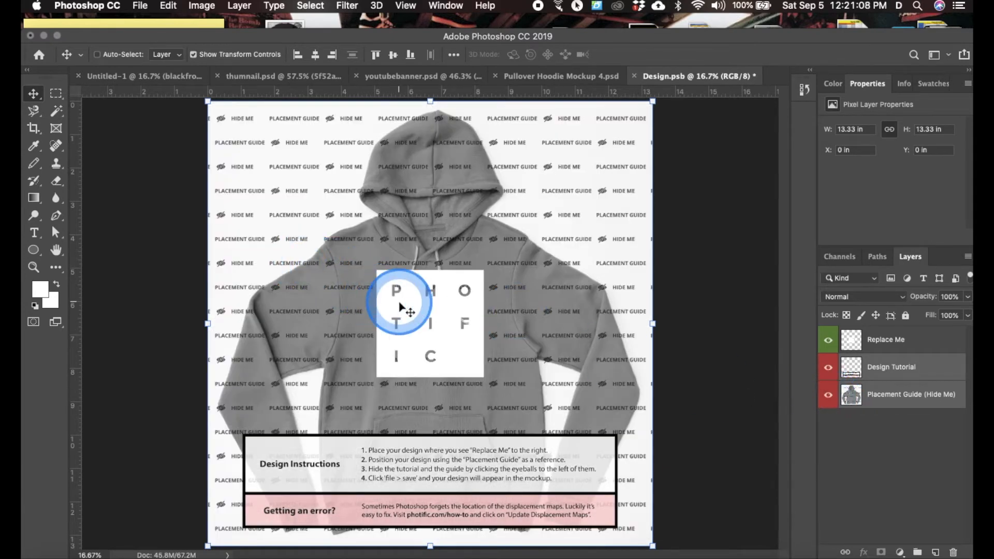
click(828, 397)
click(828, 398)
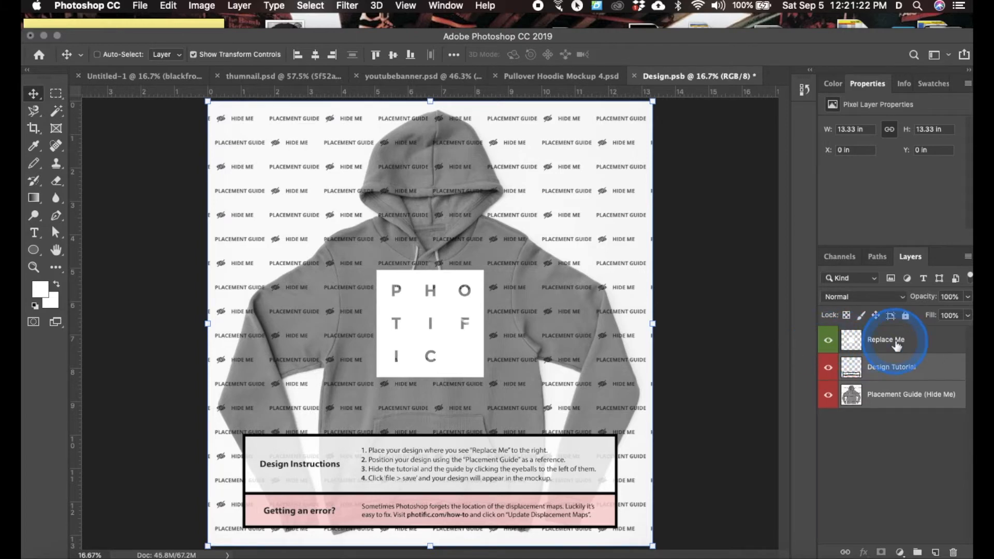
- Hide the Placement Guide and Design Tutorial layers and save Design.psb
click(828, 393)
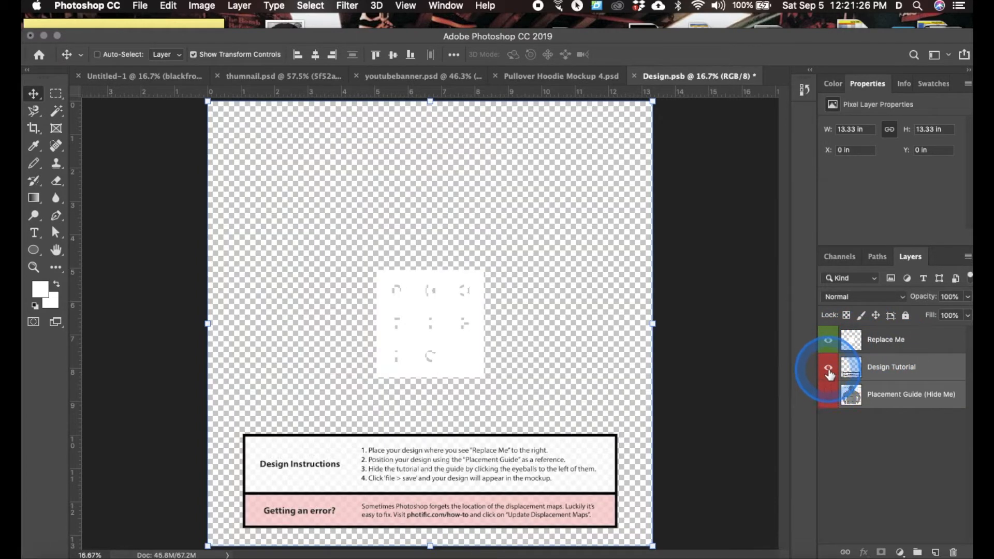
click(828, 368)
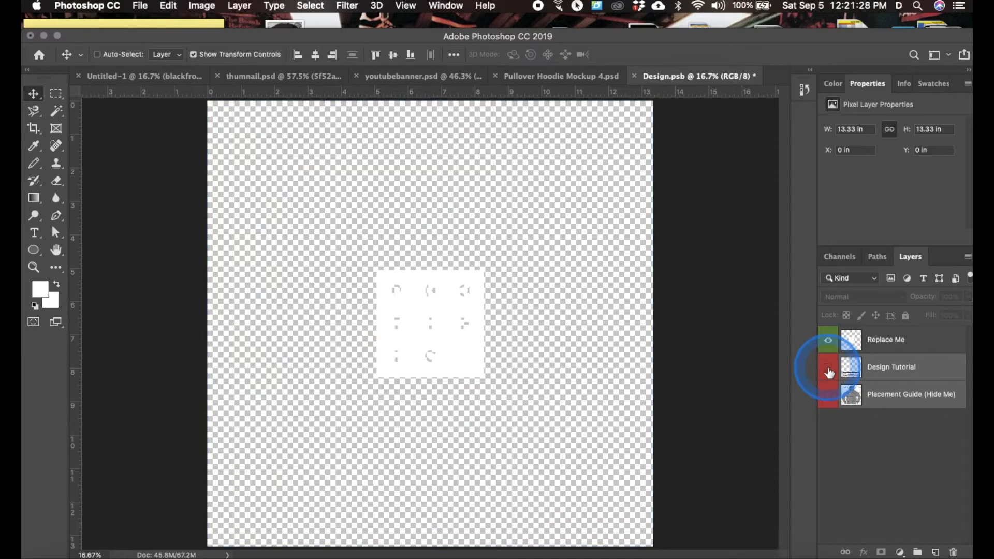
click(144, 7)
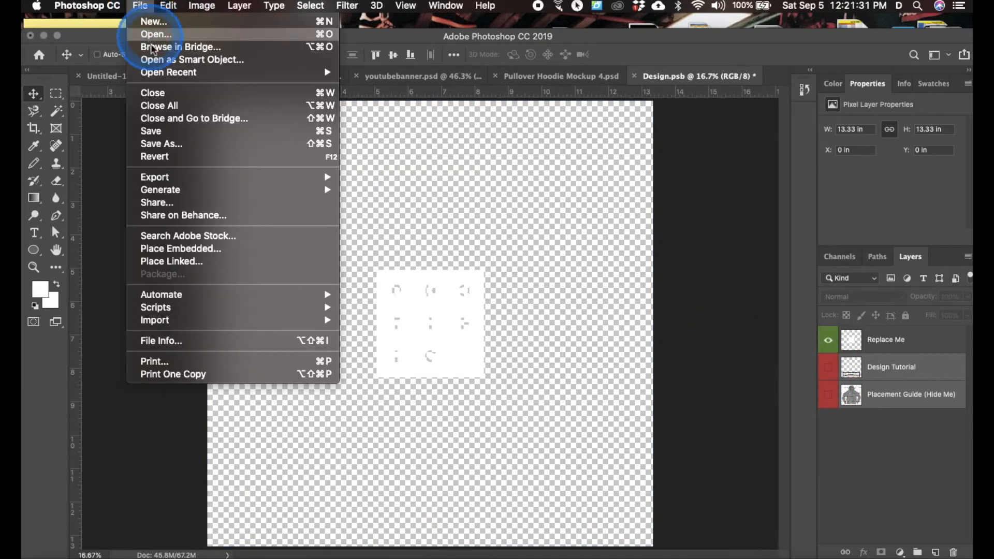
click(151, 131)
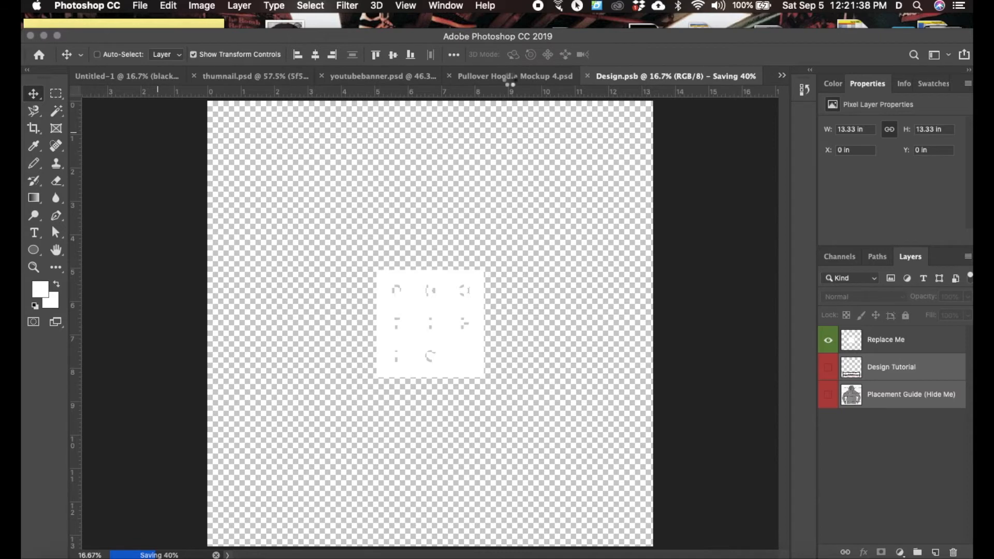
click(683, 72)
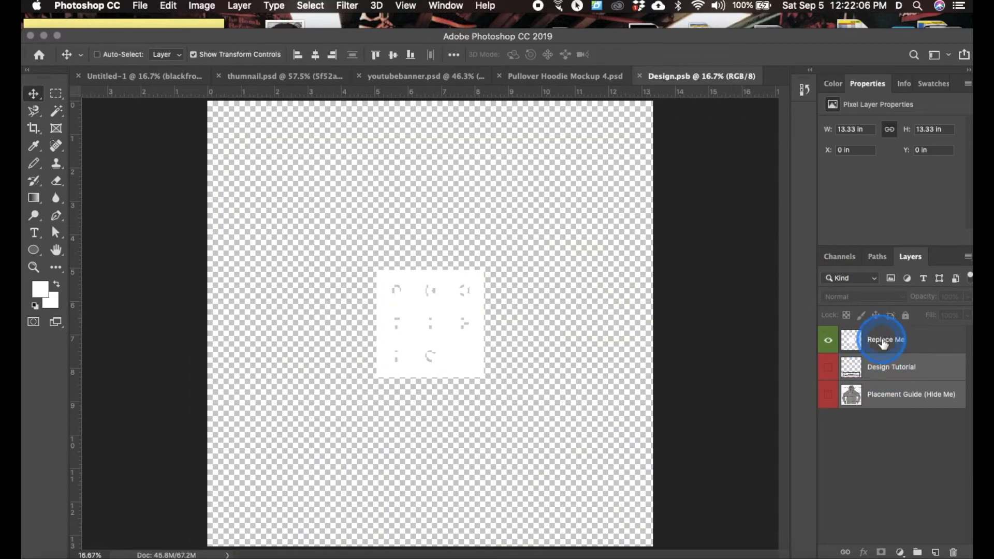
- Enlarge the Replace Me artwork proportionally to about 3.38 in high and show the Placement Guide layer to check its placement
click(883, 342)
key(super+t)
drag(430, 273, 430, 264)
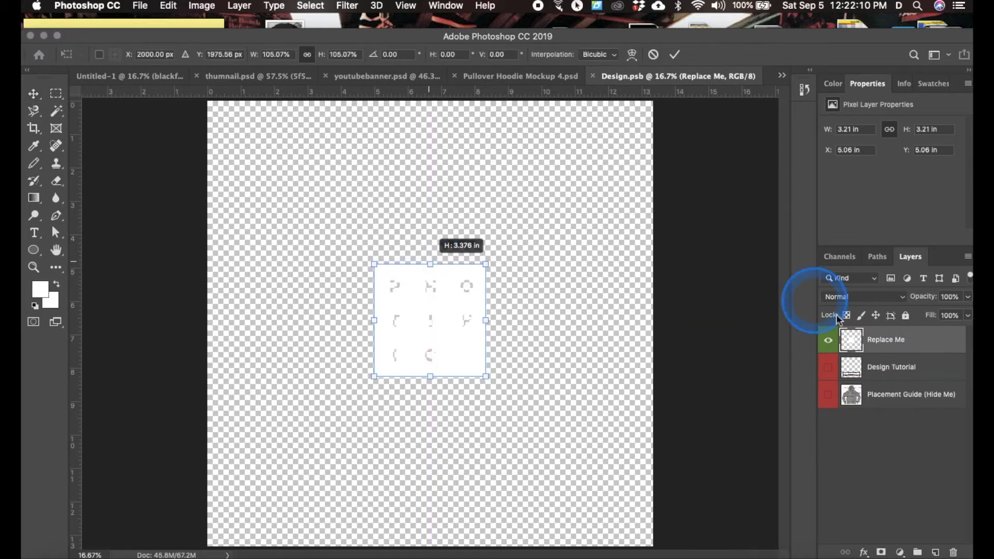
click(829, 394)
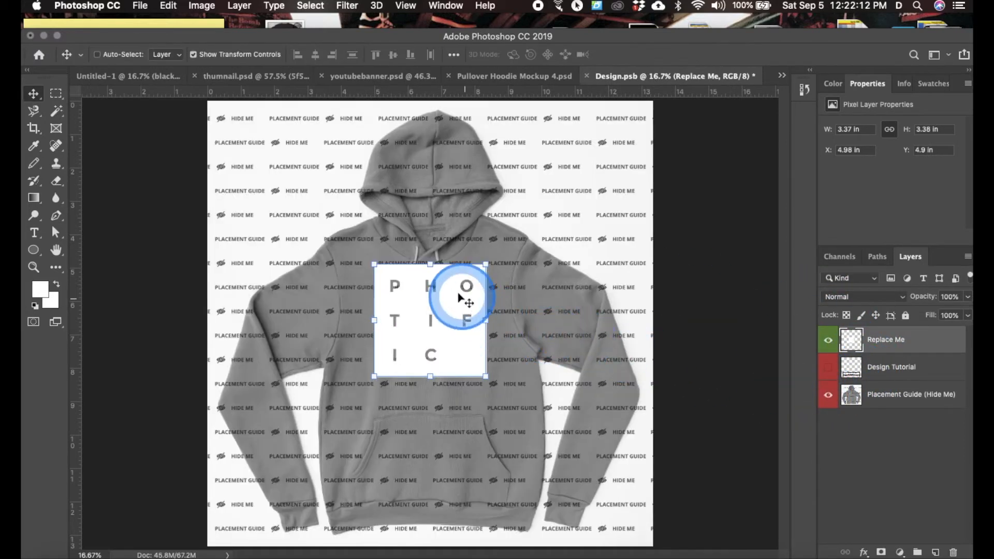
drag(431, 263, 433, 276)
click(437, 323)
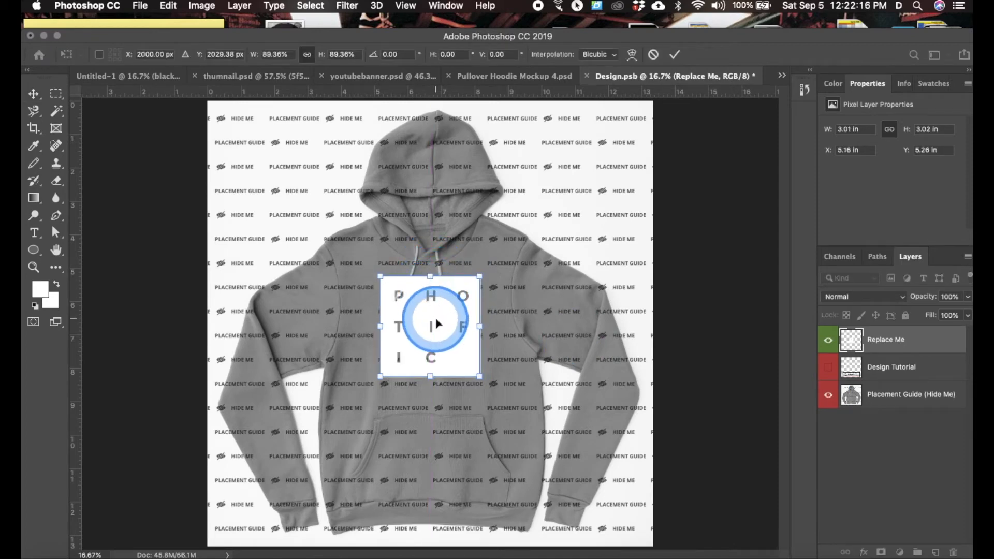
- Hide the Your Design layer in the Pullover Hoodie Mockup 4 document and reopen its smart object contents
click(533, 76)
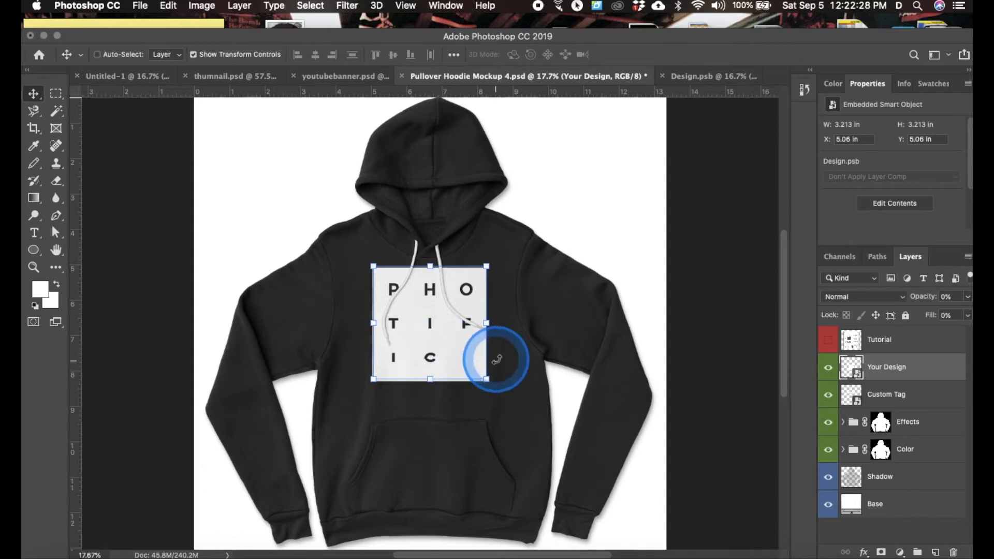
click(828, 368)
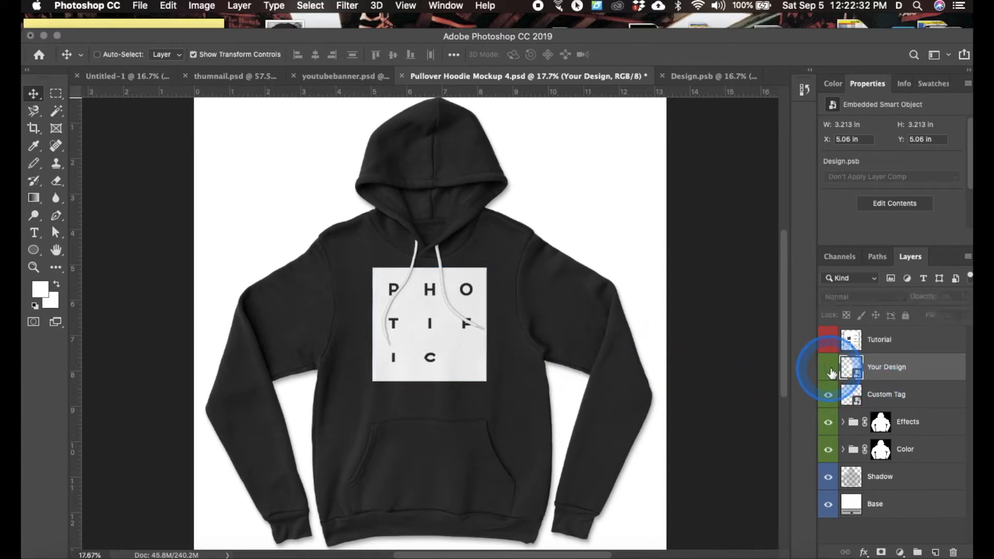
double_click(905, 367)
double_click(854, 371)
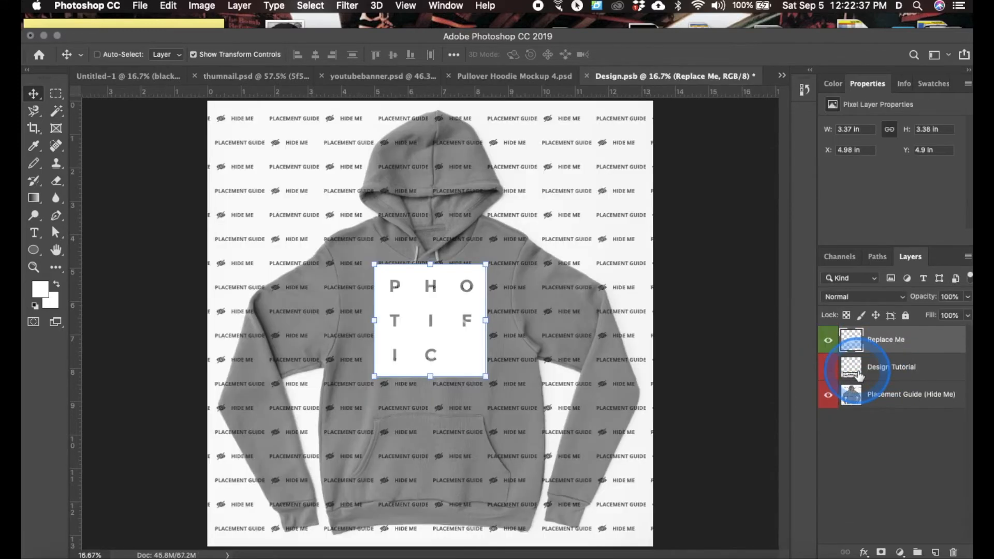
- Hide the Replace Me and Placement Guide layers in Design.psb and save the file
click(829, 340)
click(828, 397)
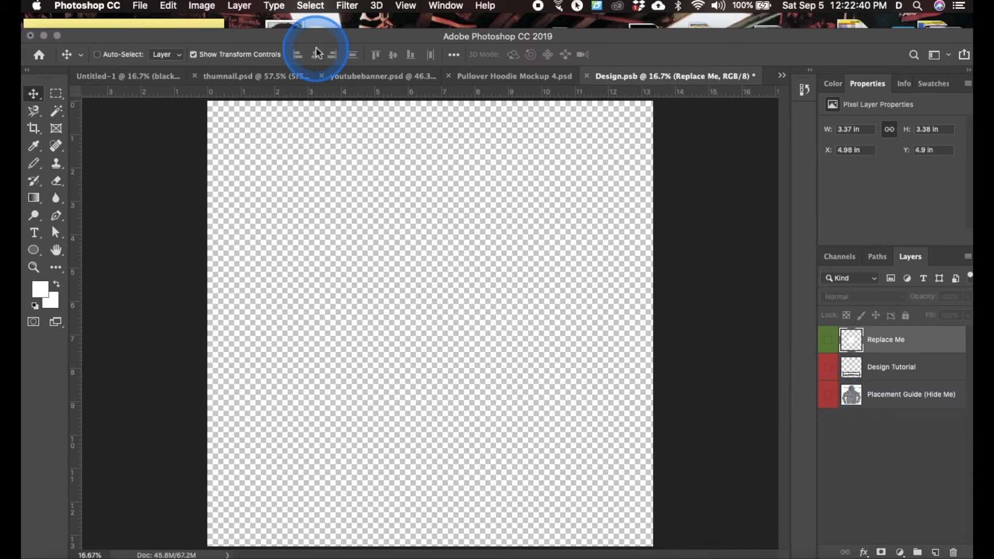
click(136, 6)
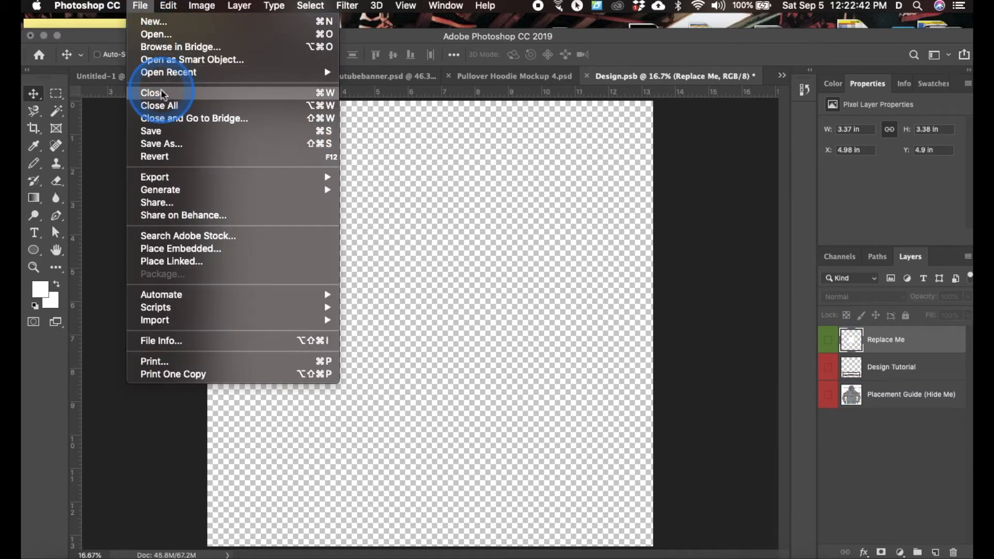
click(165, 130)
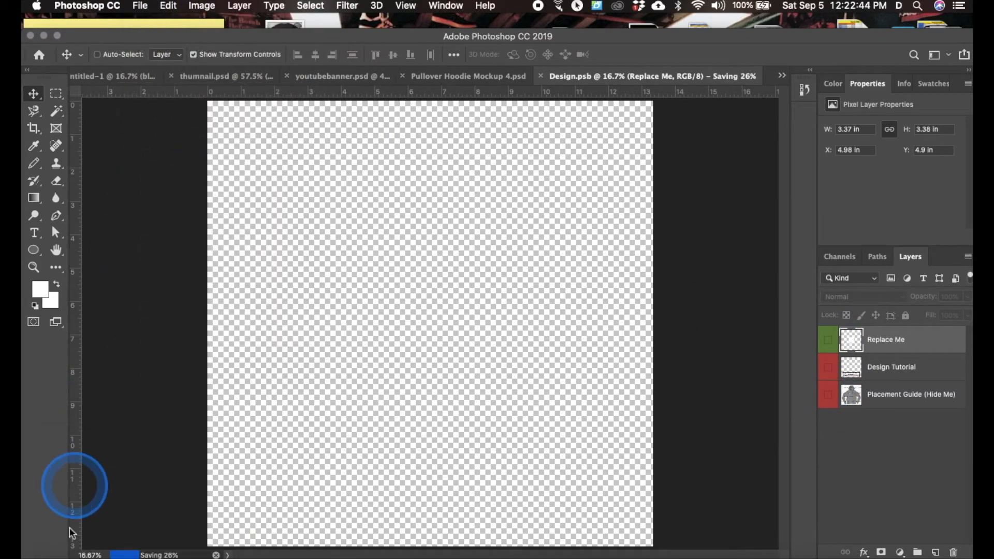
- Switch to Finder and look through the blank garment images in the blanks folder, ending back in Photoshop
click(45, 553)
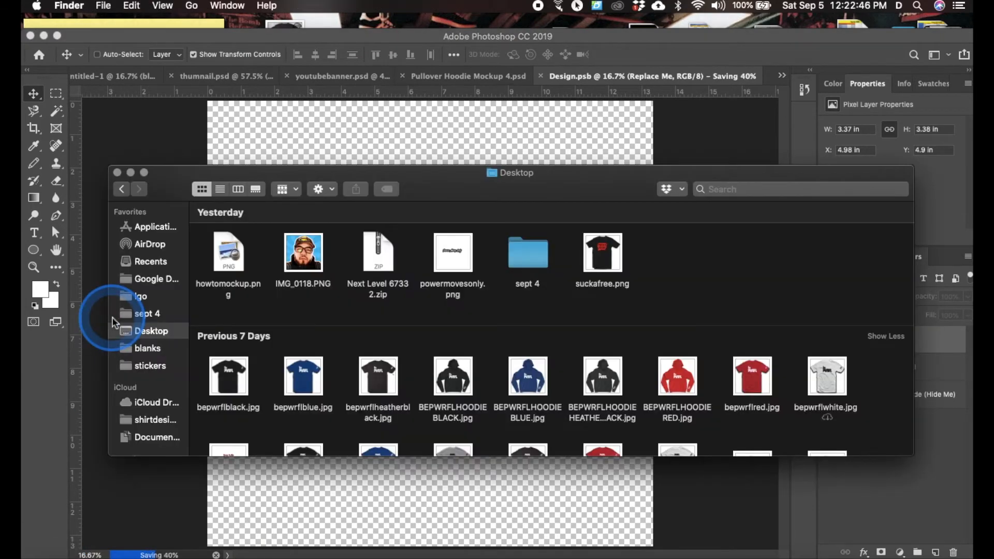
click(143, 355)
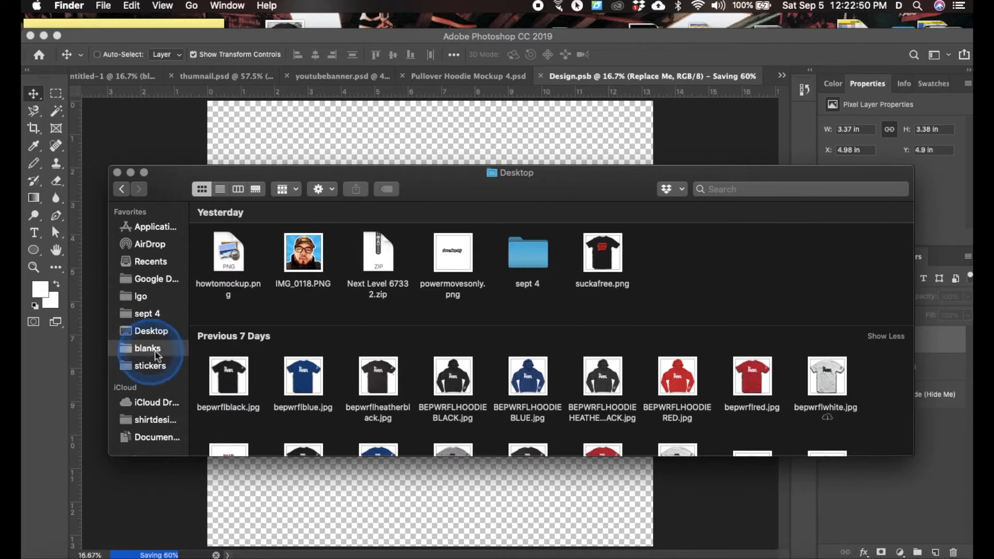
scroll(354, 334, up, 3)
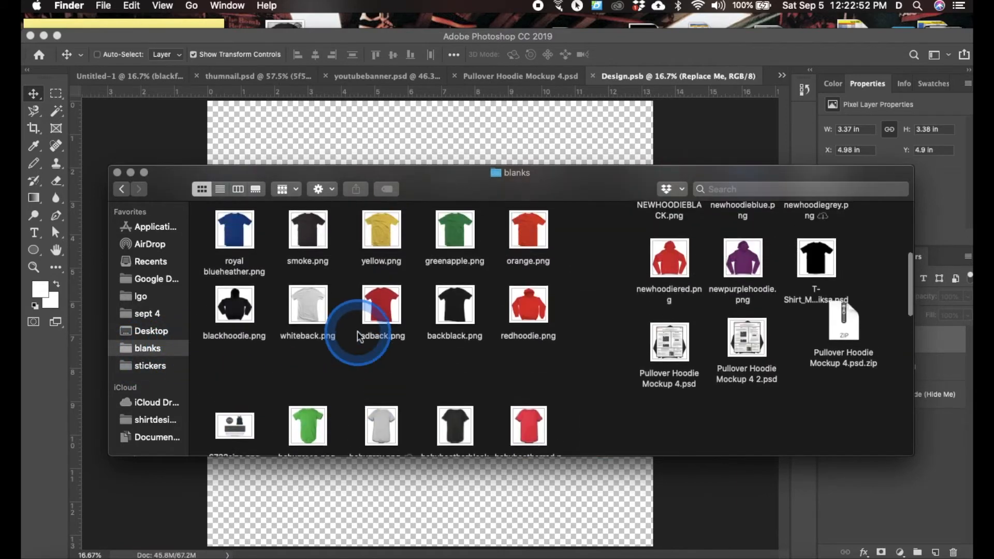
scroll(361, 337, up, 6)
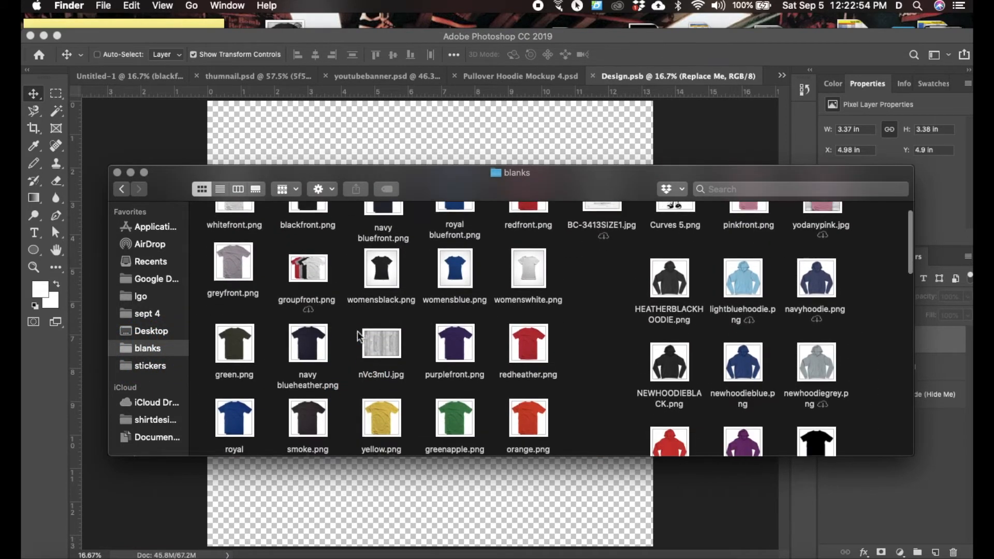
scroll(357, 331, down, 1)
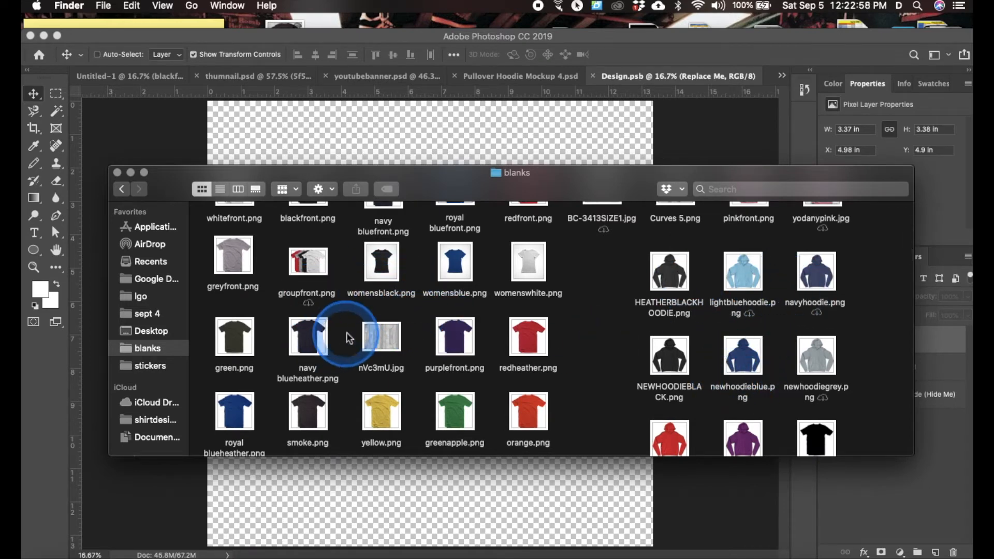
scroll(470, 330, down, 5)
scroll(470, 330, down, 5)
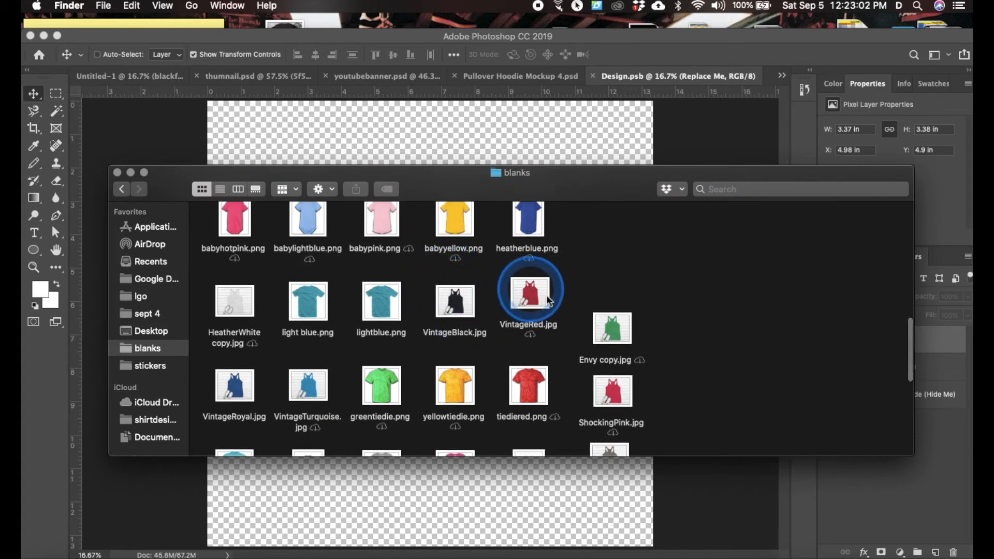
scroll(595, 334, down, 7)
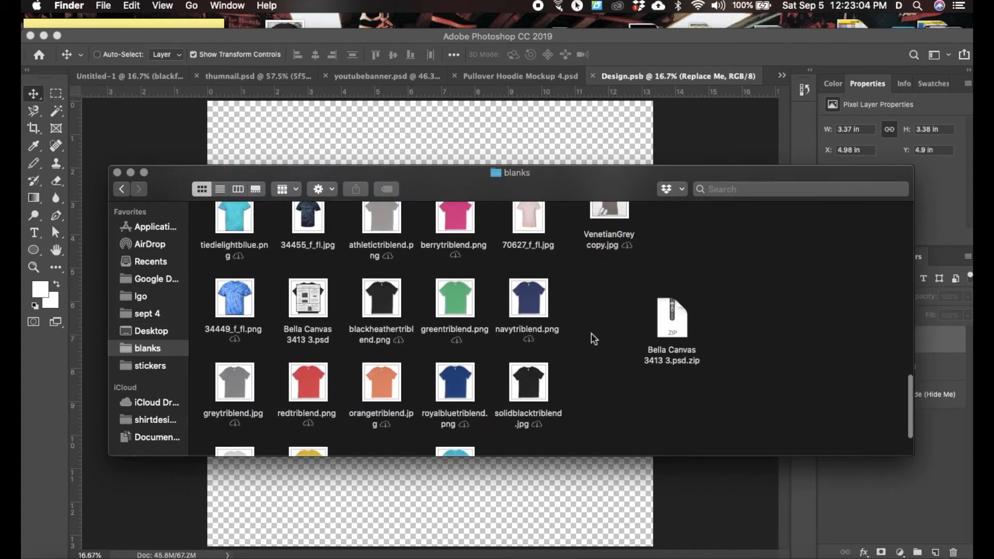
click(42, 419)
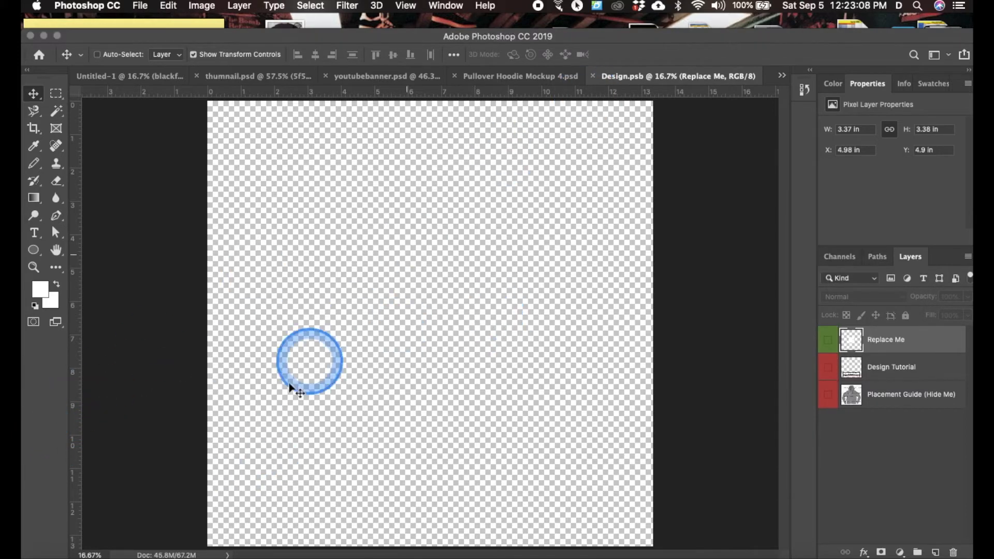
- Switch to the Pullover Hoodie Mockup 4 document, expand its Color group and hide the String Color layer
click(507, 91)
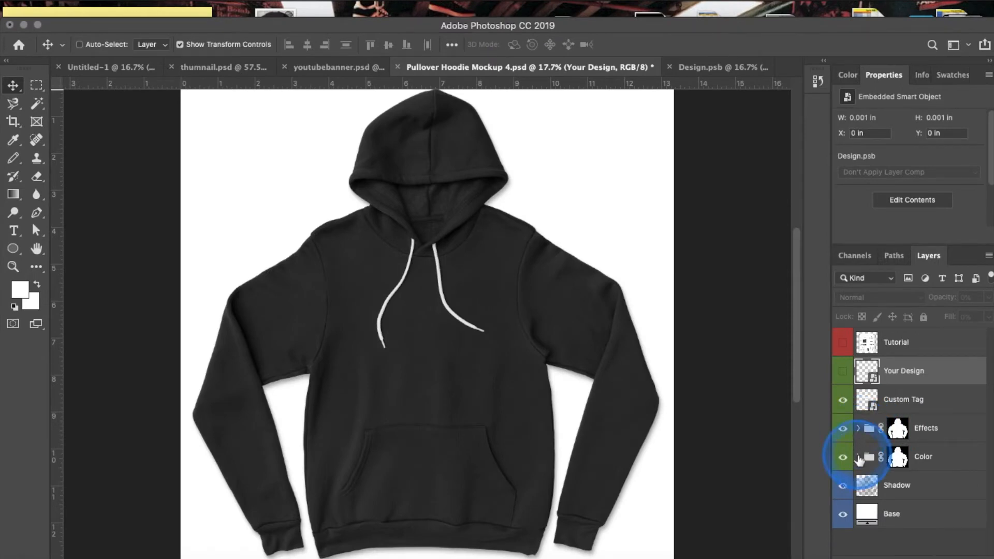
click(859, 458)
scroll(876, 470, down, 2)
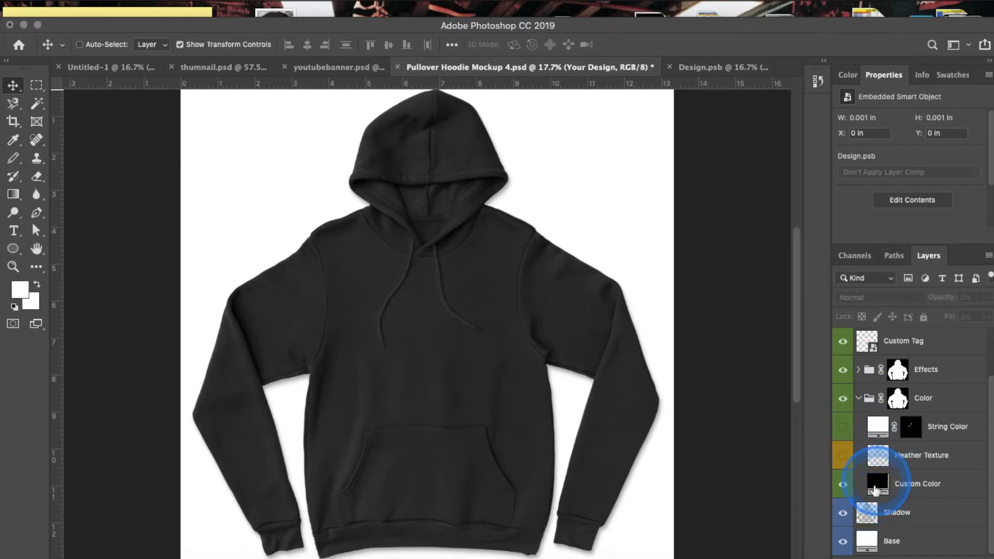
double_click(881, 490)
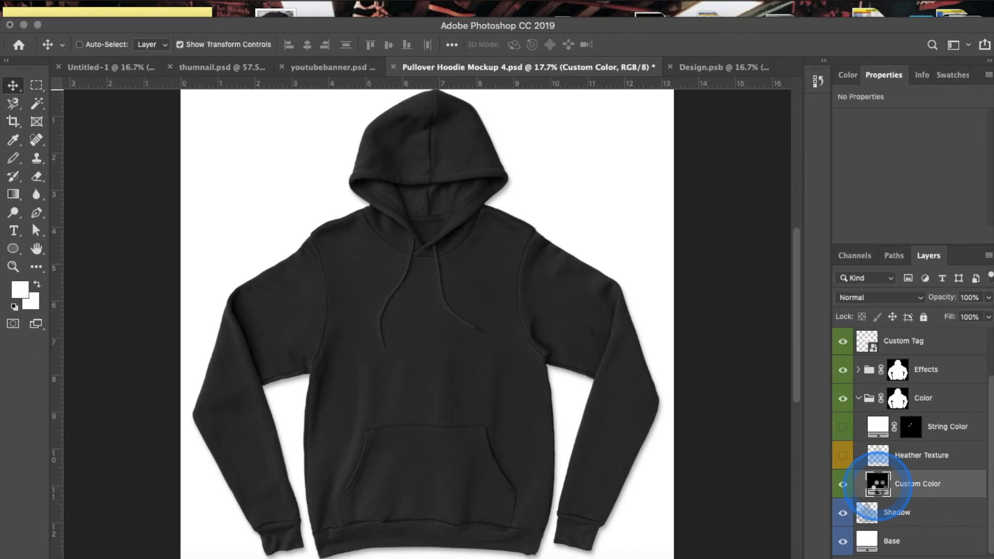
click(757, 388)
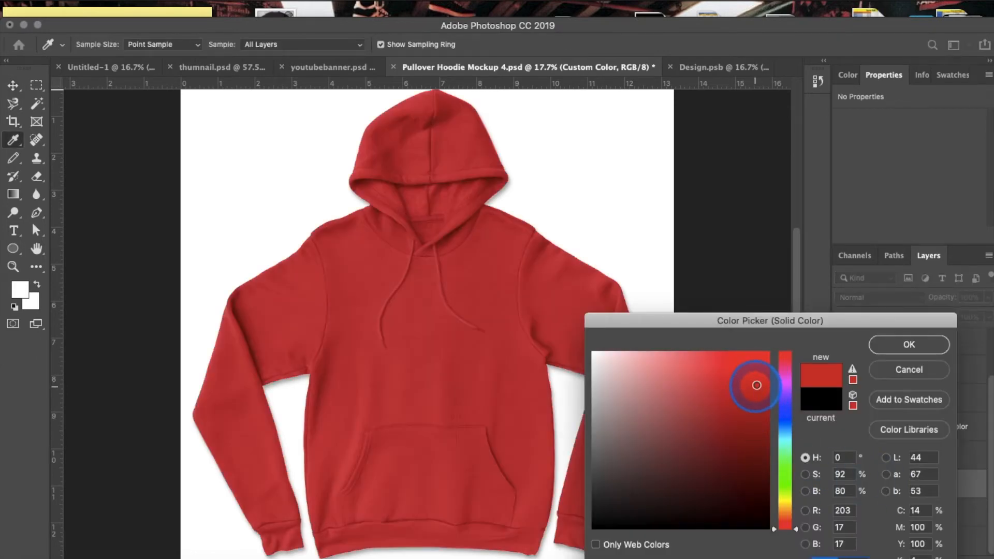
drag(742, 414, 757, 372)
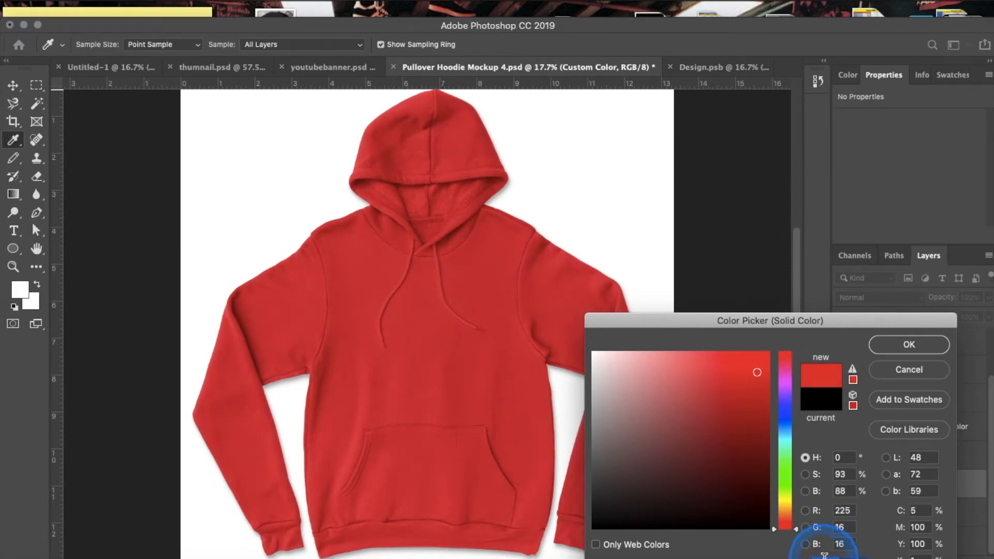
mouse_move(684, 461)
mouse_down()
mouse_move(617, 457)
mouse_move(614, 435)
mouse_up()
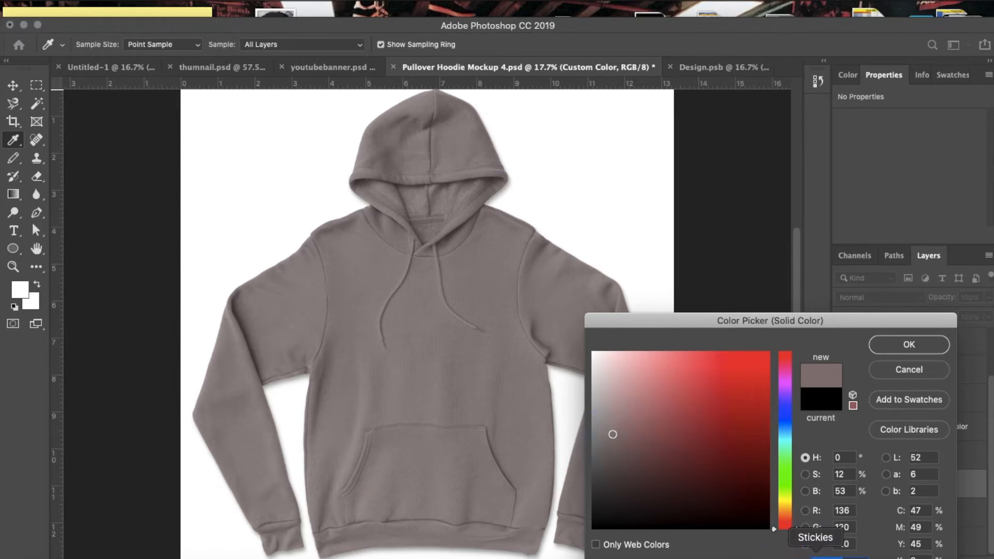
click(786, 548)
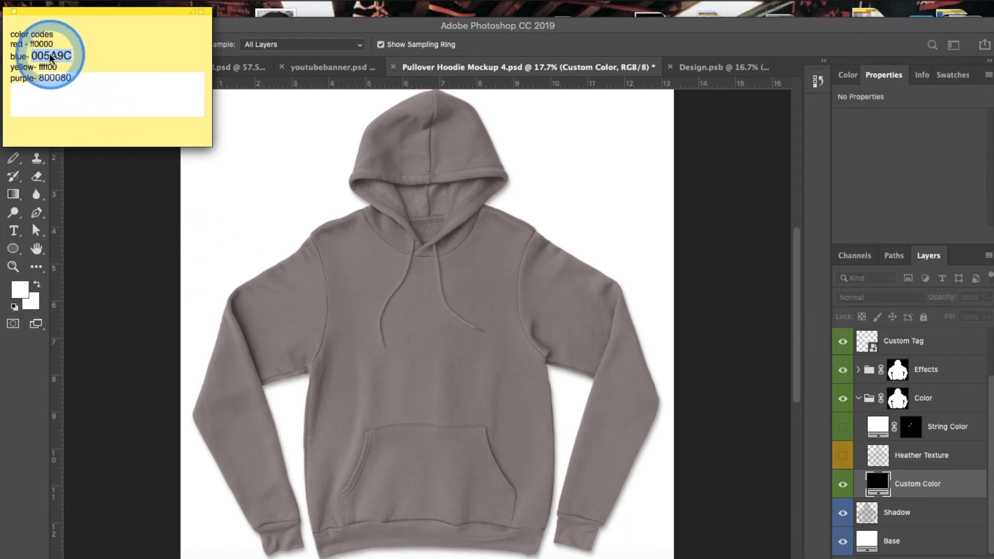
click(141, 215)
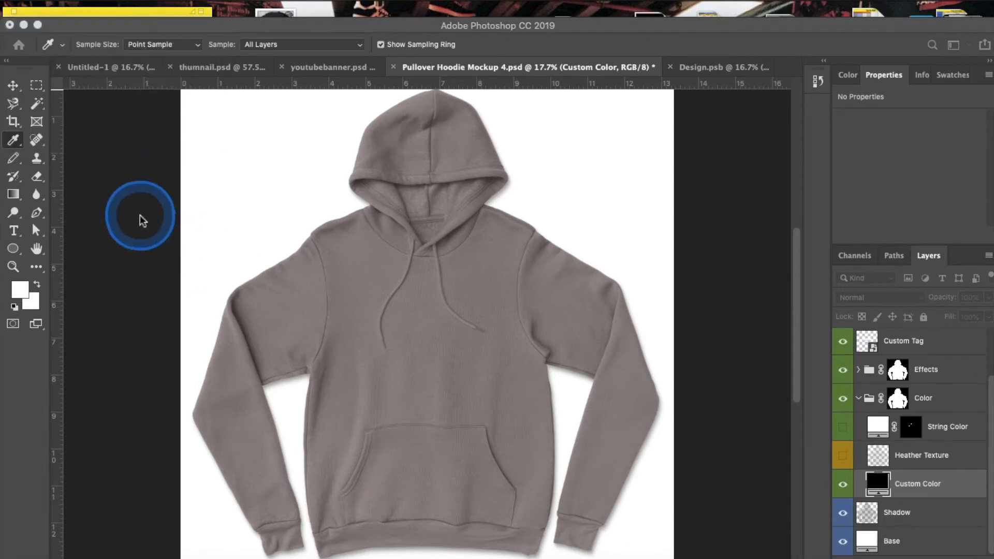
click(746, 380)
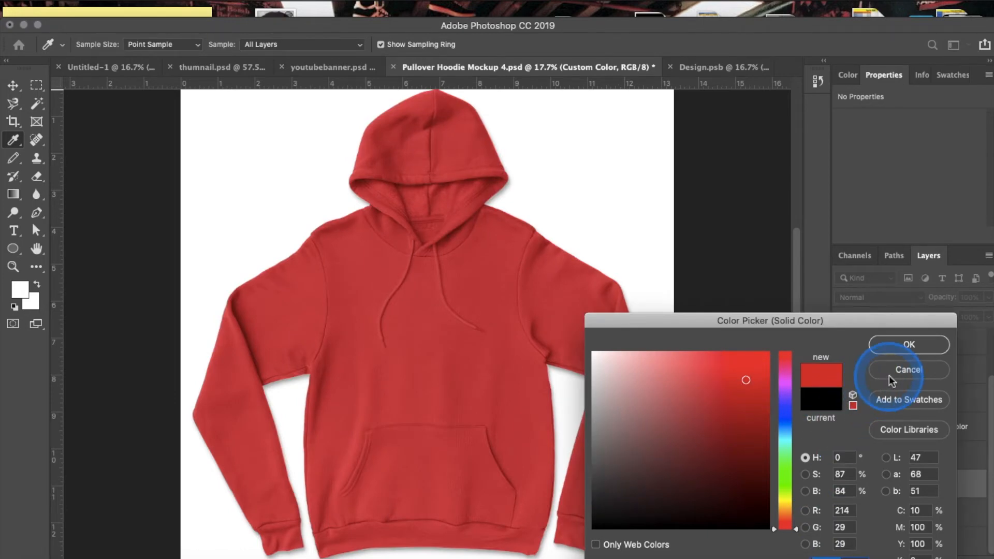
click(901, 369)
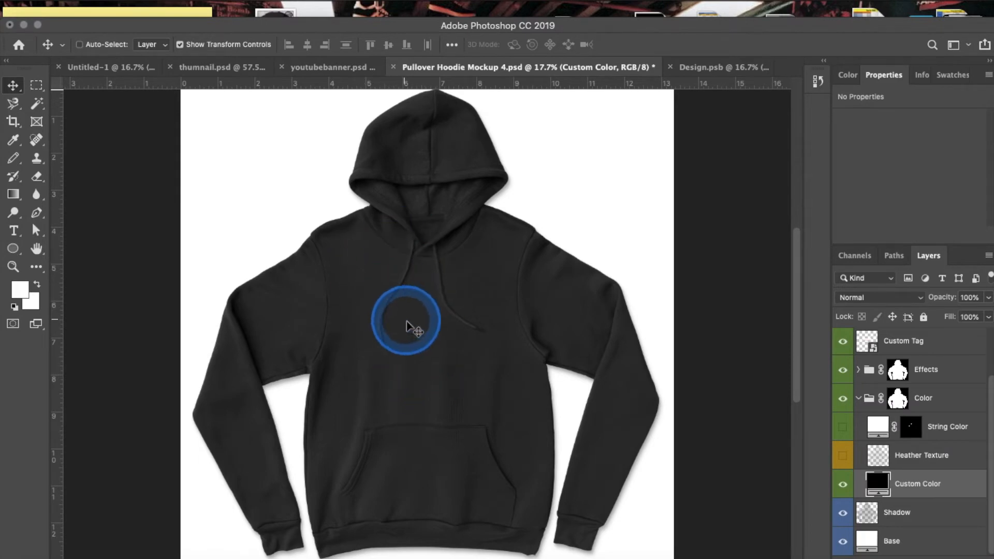
click(130, 7)
click(459, 153)
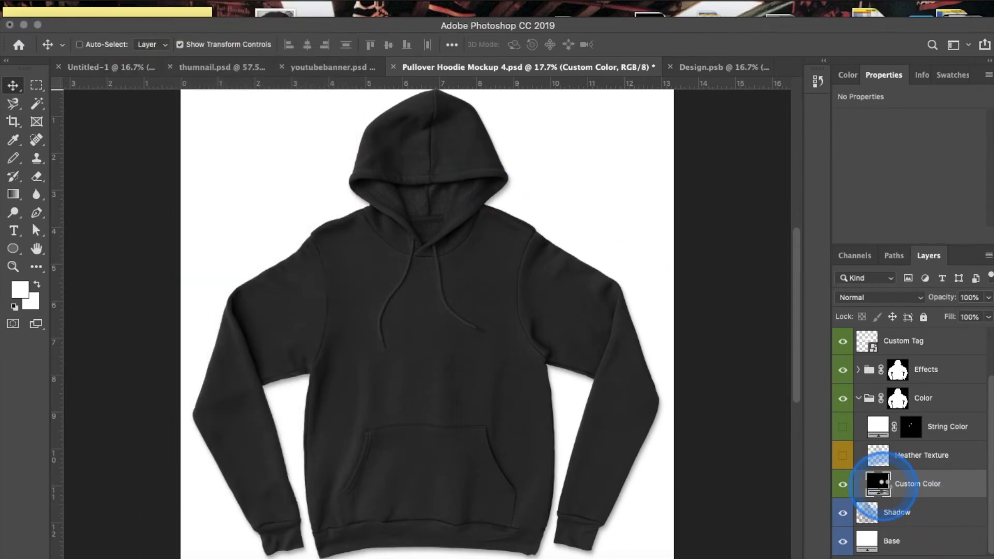
- Recolor the hoodie bright red (#db1212) through the Custom Color fill layer
double_click(885, 490)
click(736, 378)
mouse_move(736, 378)
mouse_down()
mouse_move(762, 374)
mouse_move(747, 371)
mouse_up()
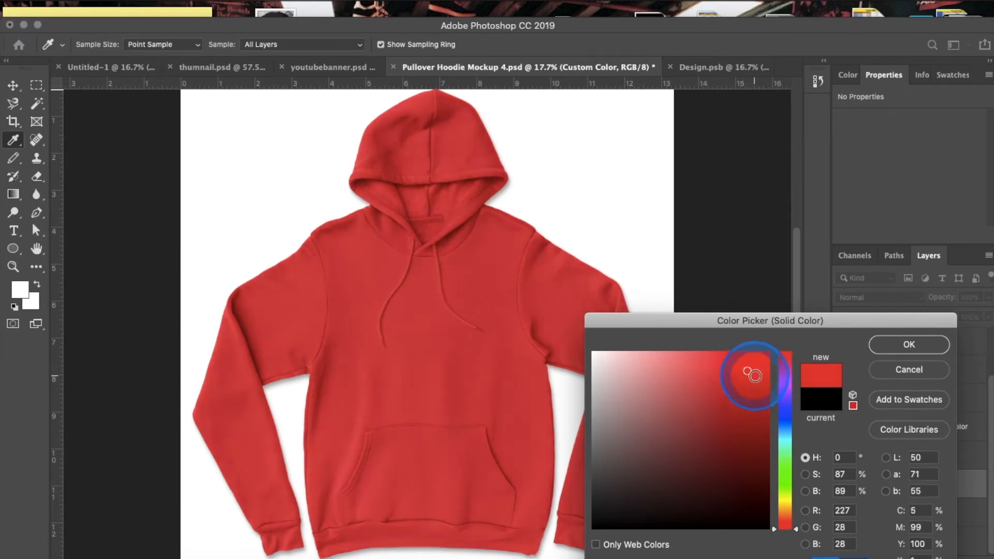
click(889, 344)
click(130, 1)
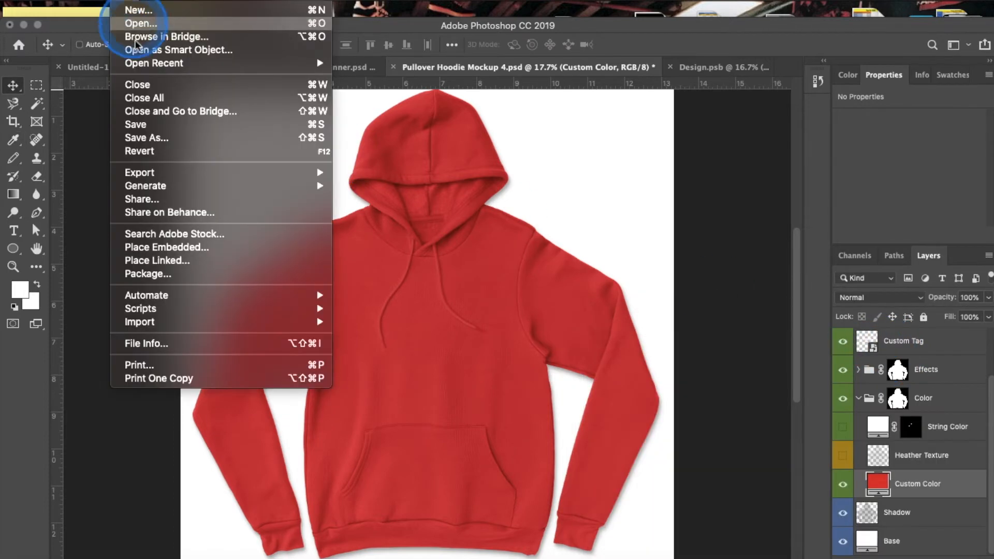
click(139, 137)
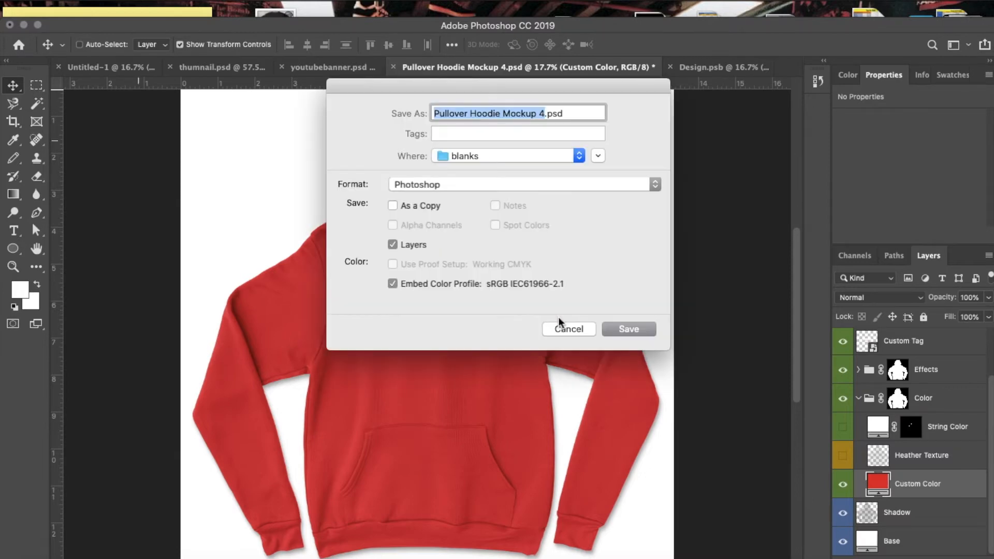
click(448, 188)
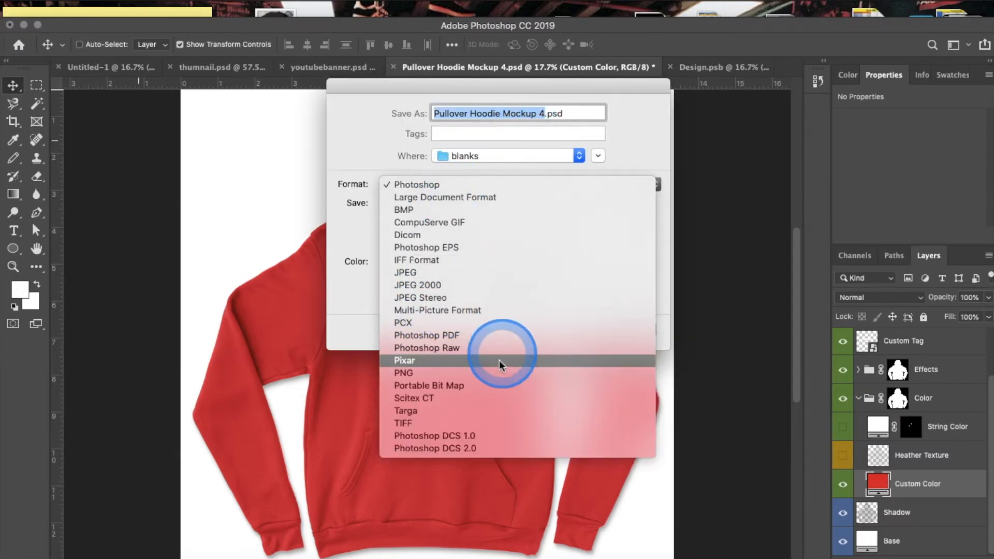
click(496, 373)
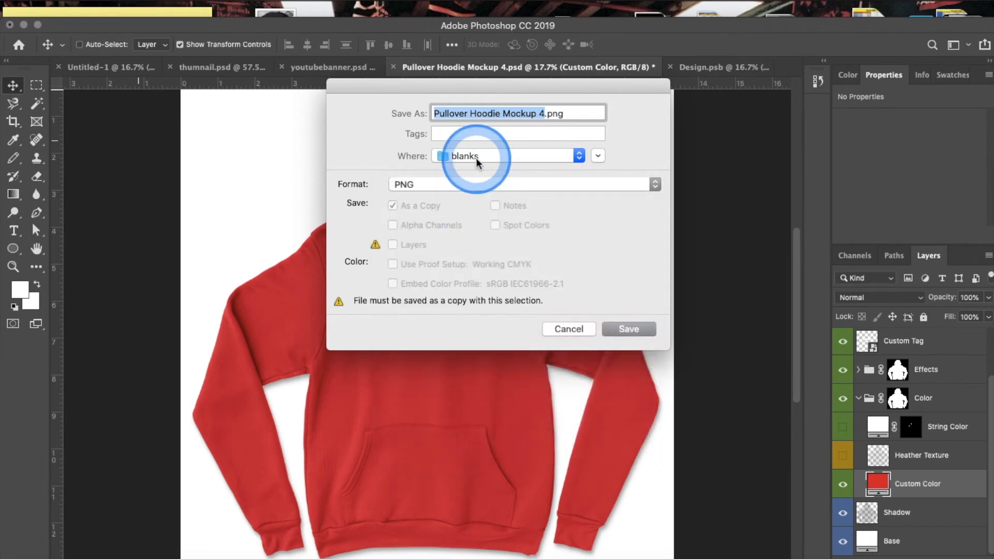
click(565, 328)
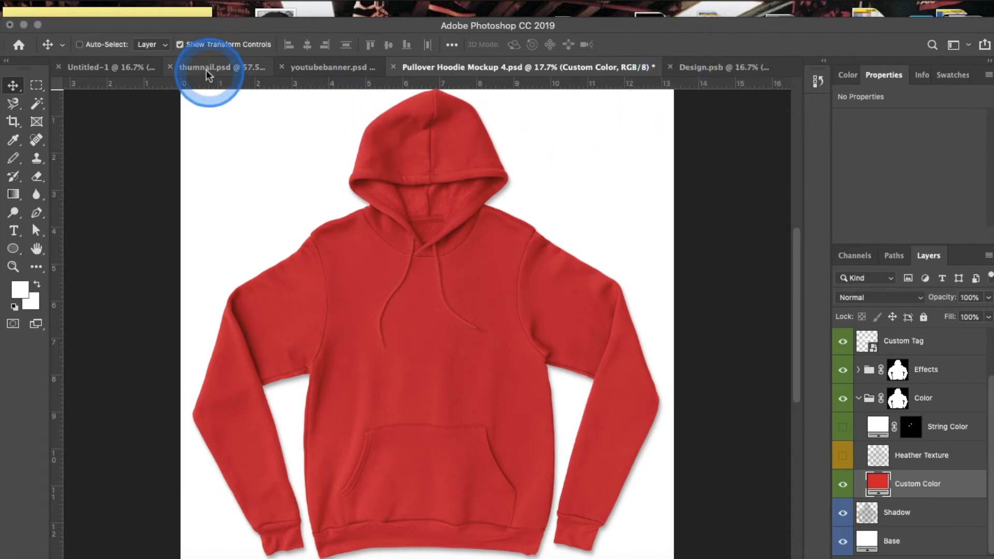
- Place blackhoodie4.png from the sept 4 folder in Finder into the Untitled-1 document above the blackfront layer
click(109, 66)
click(178, 493)
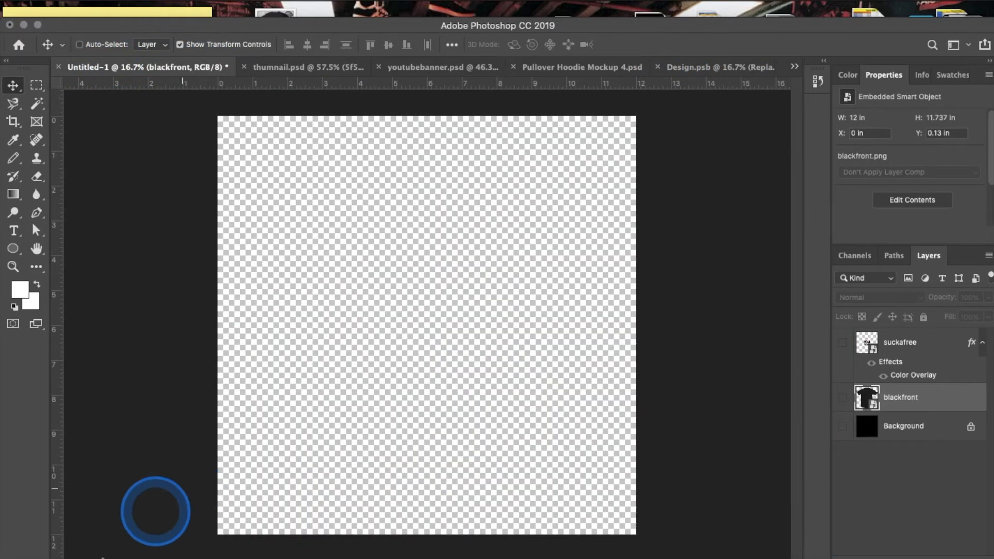
click(32, 557)
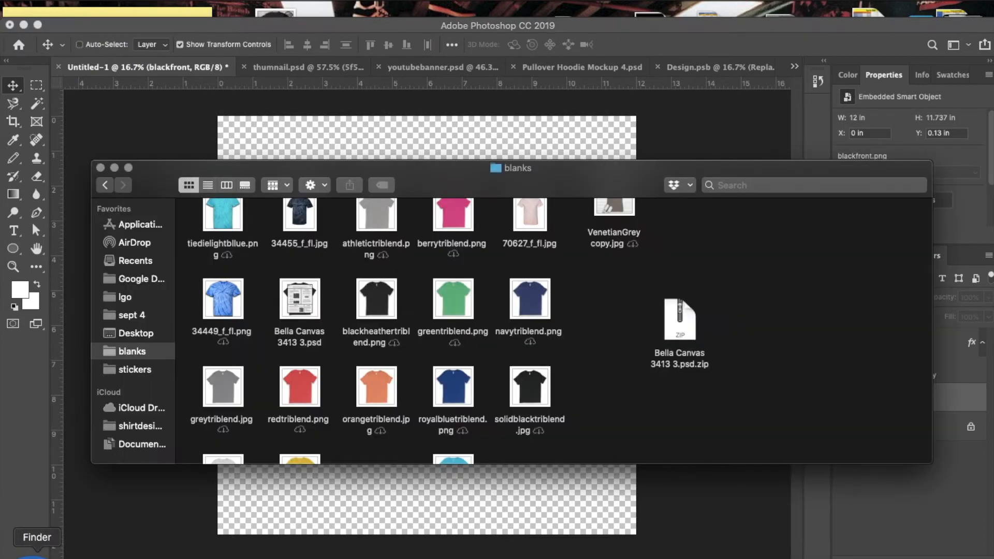
click(134, 315)
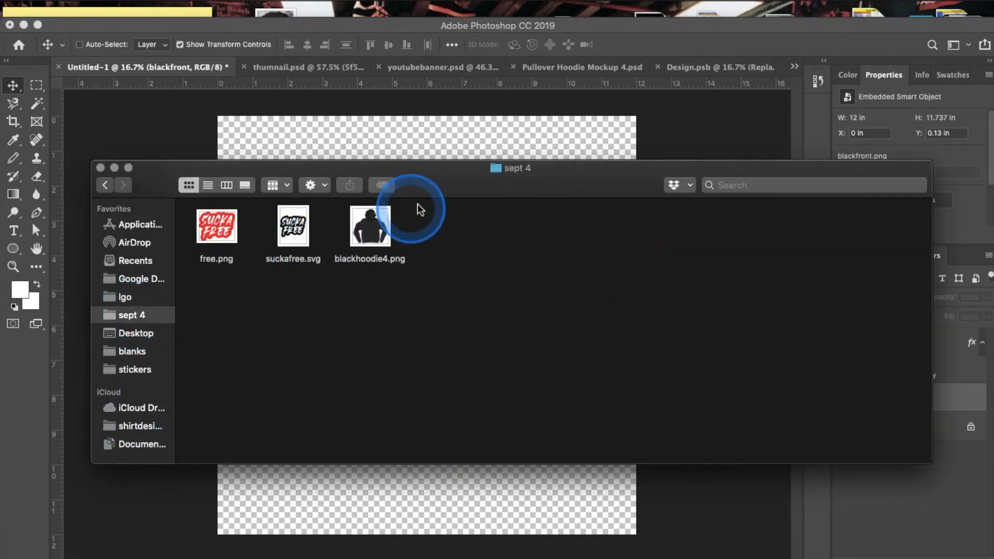
drag(430, 186, 388, 405)
click(329, 449)
drag(329, 448, 388, 298)
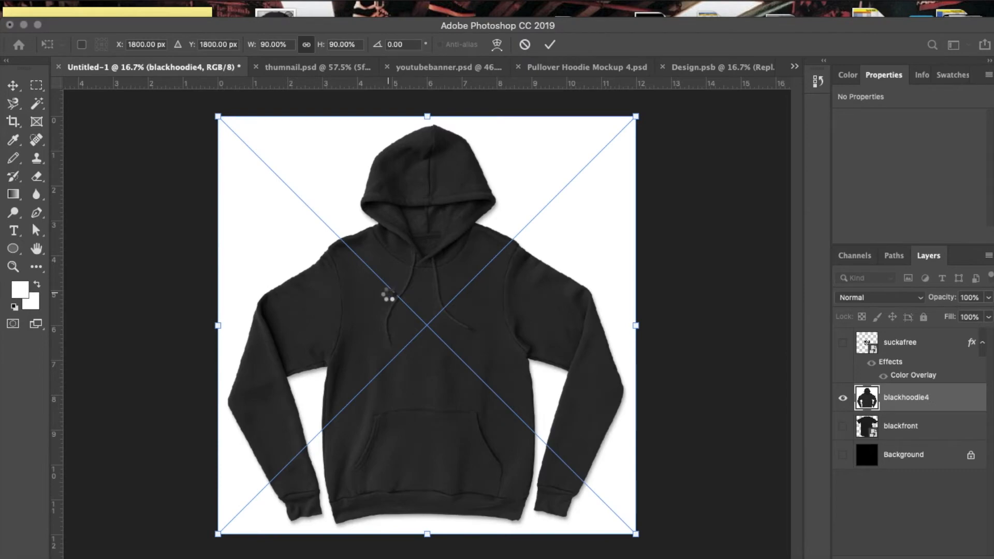
- In the Pullover Hoodie Mockup 4 document, set the Custom Color fill to black (#000000) and show the Heather Texture layer
click(600, 67)
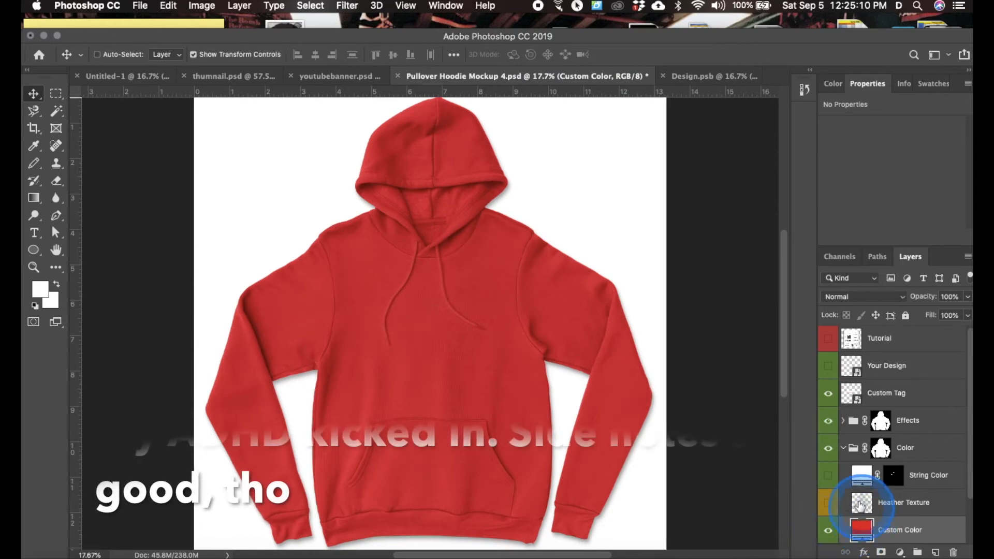
double_click(862, 533)
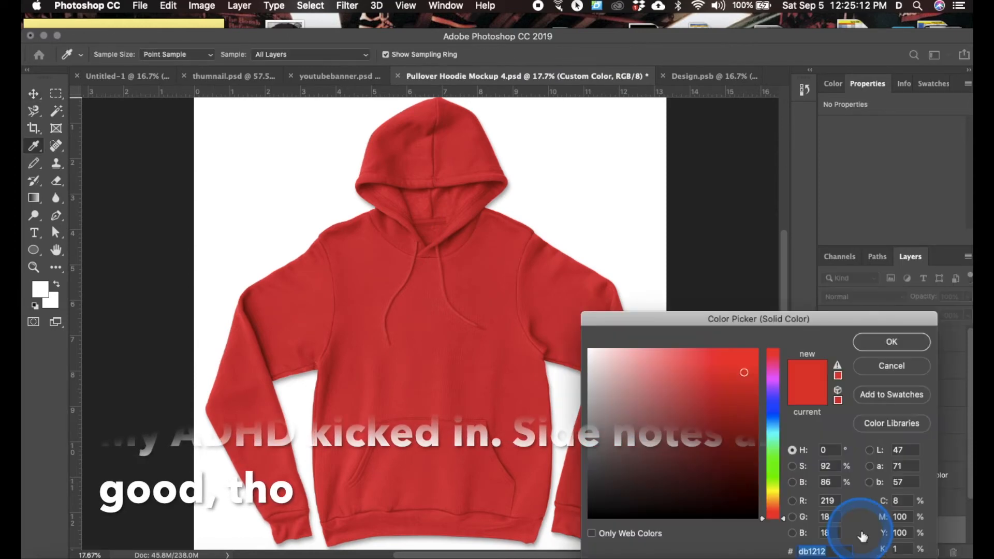
drag(593, 504, 566, 533)
click(863, 346)
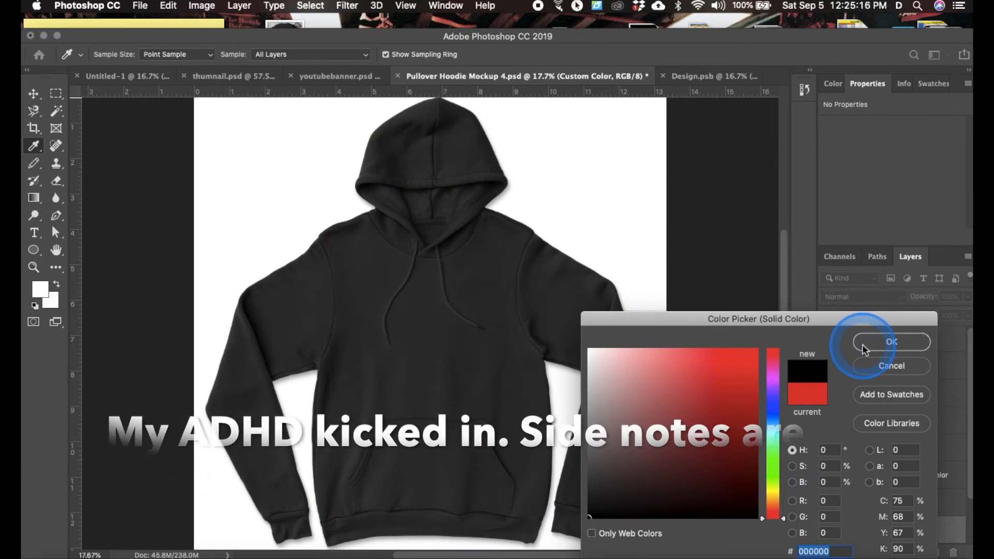
scroll(829, 482, down, 2)
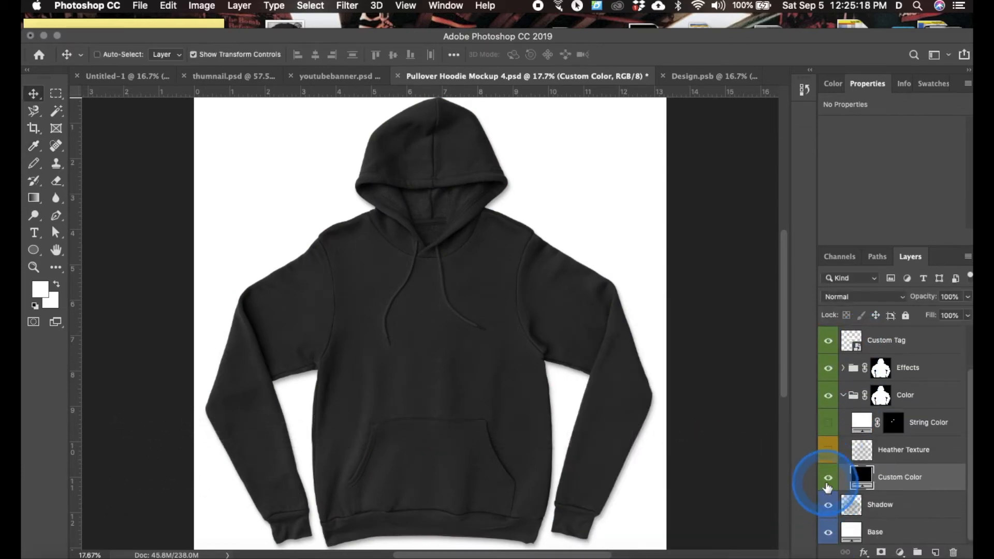
click(828, 450)
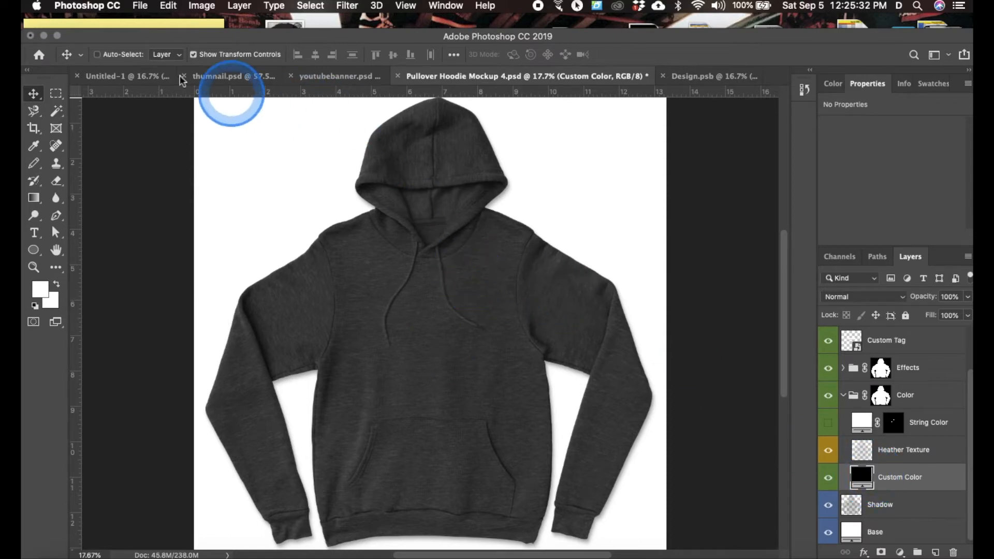
- Return to the Untitled-1 document, choose the Spot Healing Brush and rasterize the blackhoodie4 layer
click(132, 79)
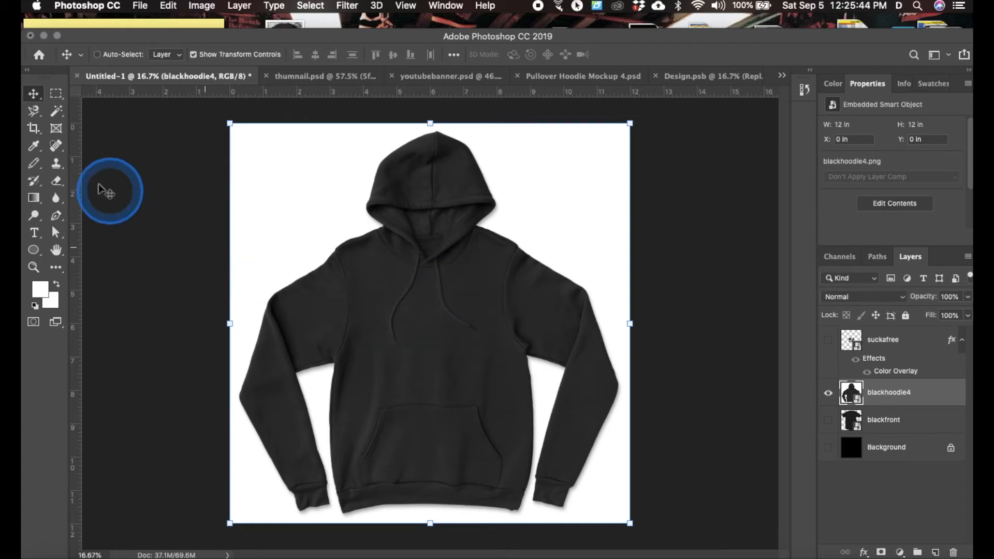
click(57, 147)
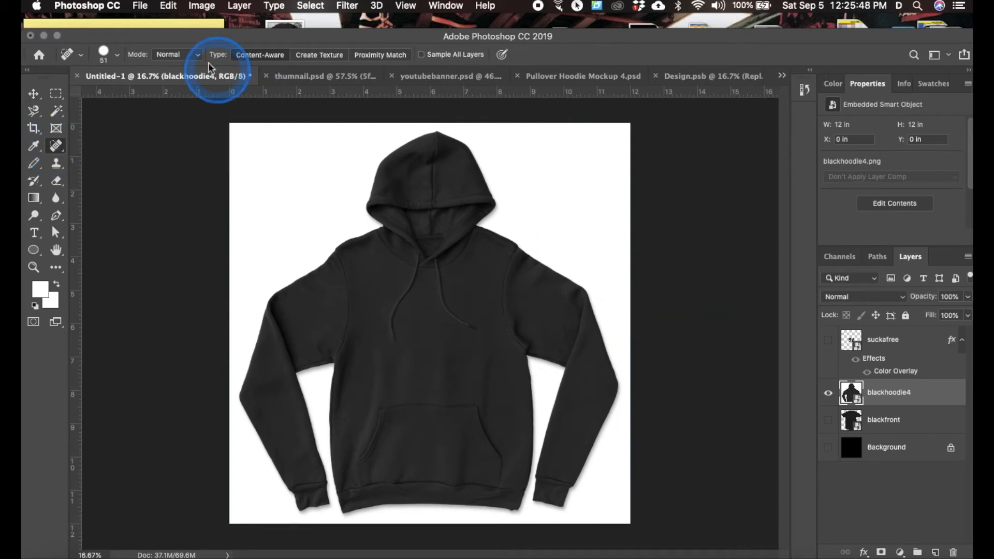
click(231, 11)
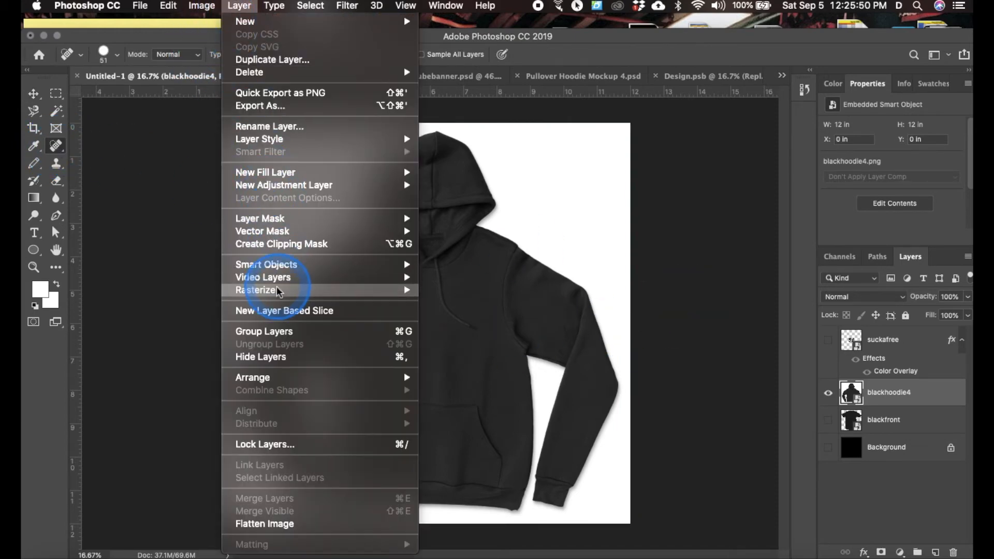
mouse_move(285, 289)
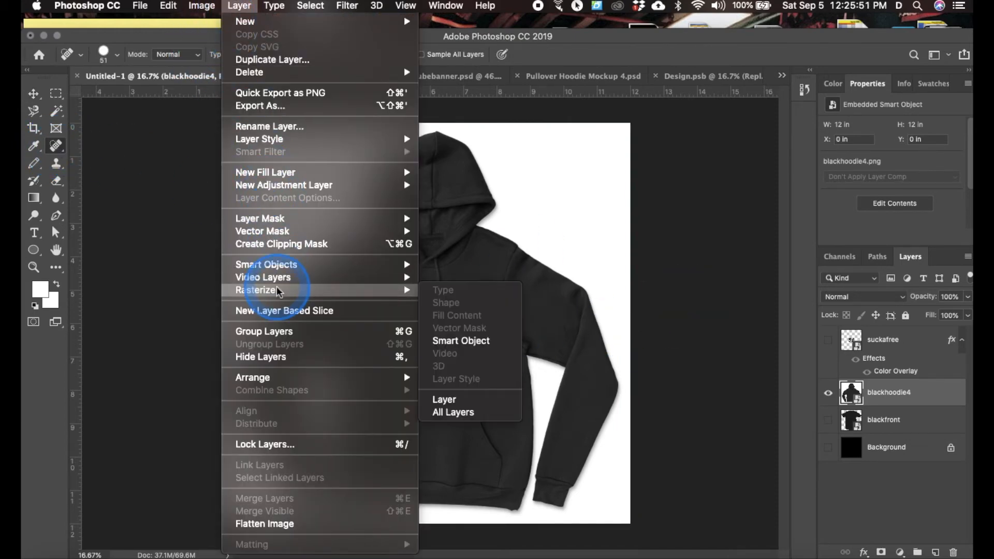
click(444, 397)
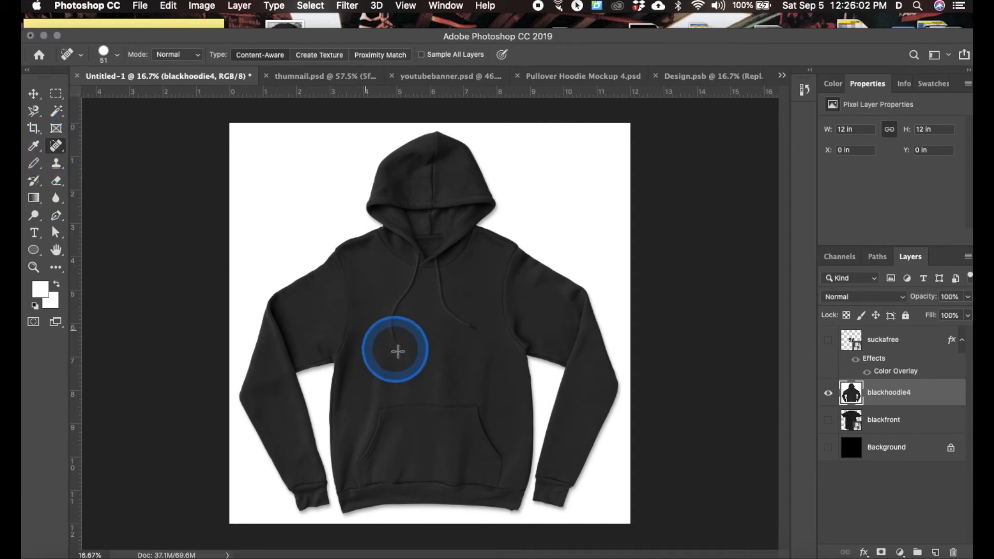
- Remove both drawstrings from the hoodie's chest on the blackhoodie4 layer with the Spot Healing Brush
mouse_move(397, 343)
mouse_down()
mouse_move(395, 305)
mouse_move(413, 262)
mouse_move(413, 274)
mouse_up()
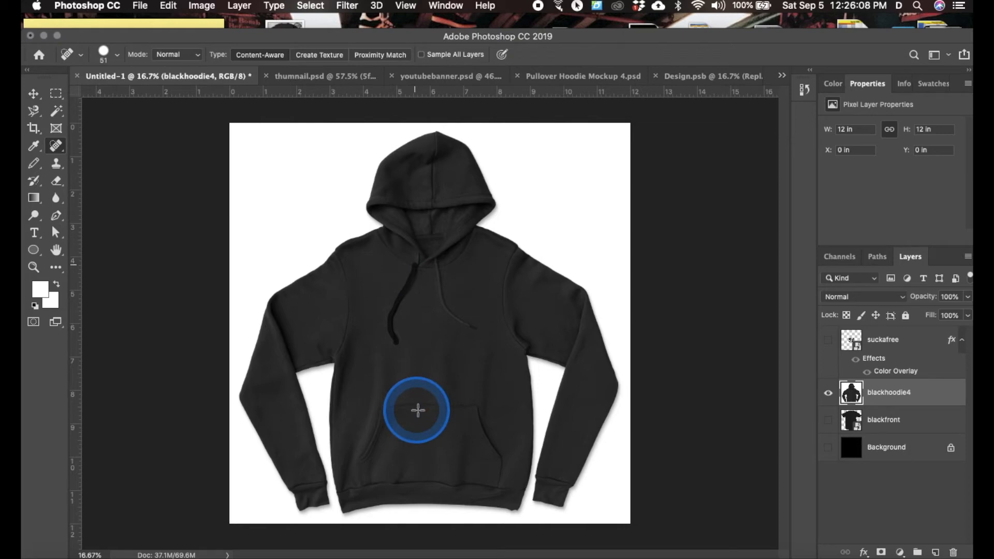
click(397, 355)
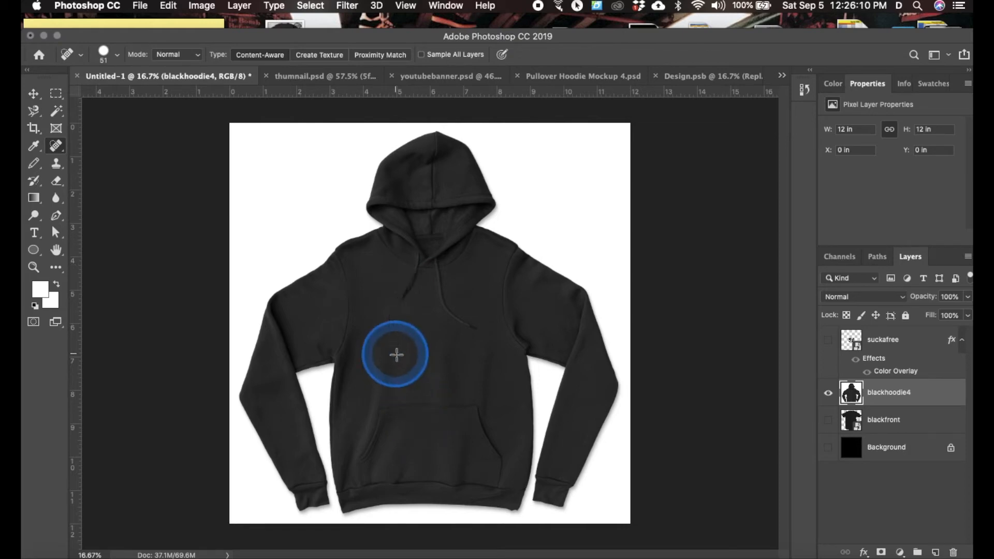
mouse_move(396, 355)
mouse_down()
mouse_move(416, 257)
mouse_move(412, 286)
mouse_move(390, 310)
mouse_up()
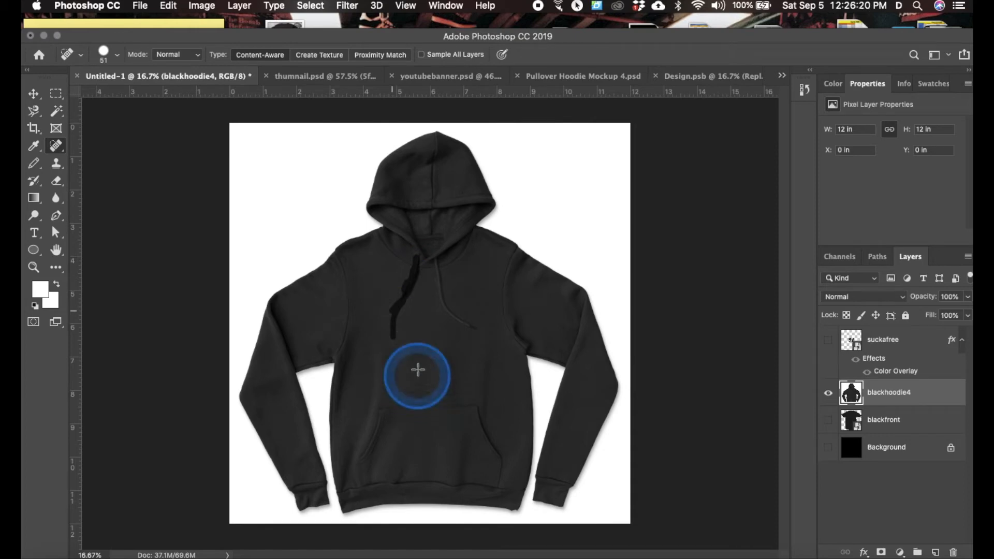
mouse_move(424, 282)
mouse_down()
mouse_move(449, 334)
mouse_move(405, 326)
mouse_move(444, 336)
mouse_up()
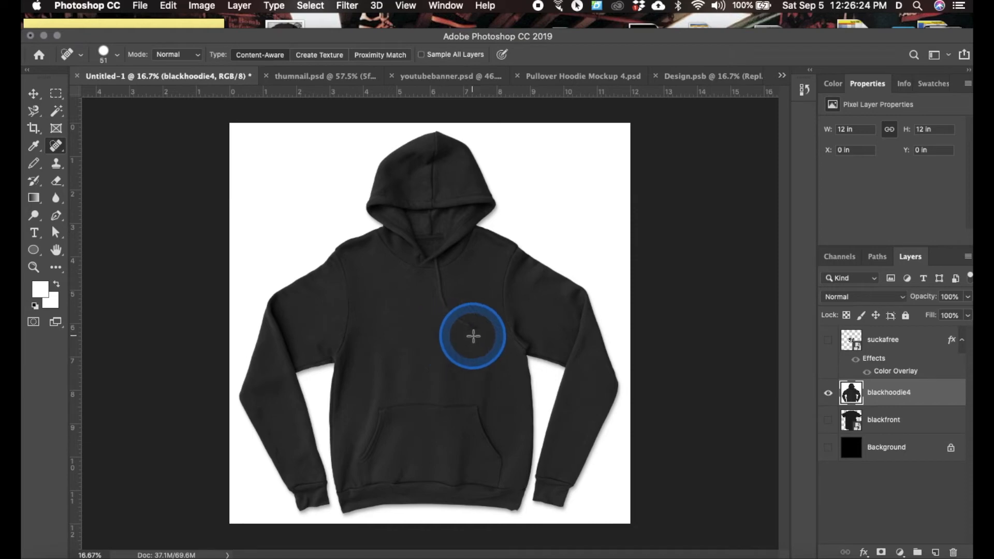
mouse_move(482, 327)
mouse_down()
mouse_move(443, 305)
mouse_move(473, 328)
mouse_move(450, 312)
mouse_move(440, 283)
mouse_move(449, 314)
mouse_move(434, 262)
mouse_up()
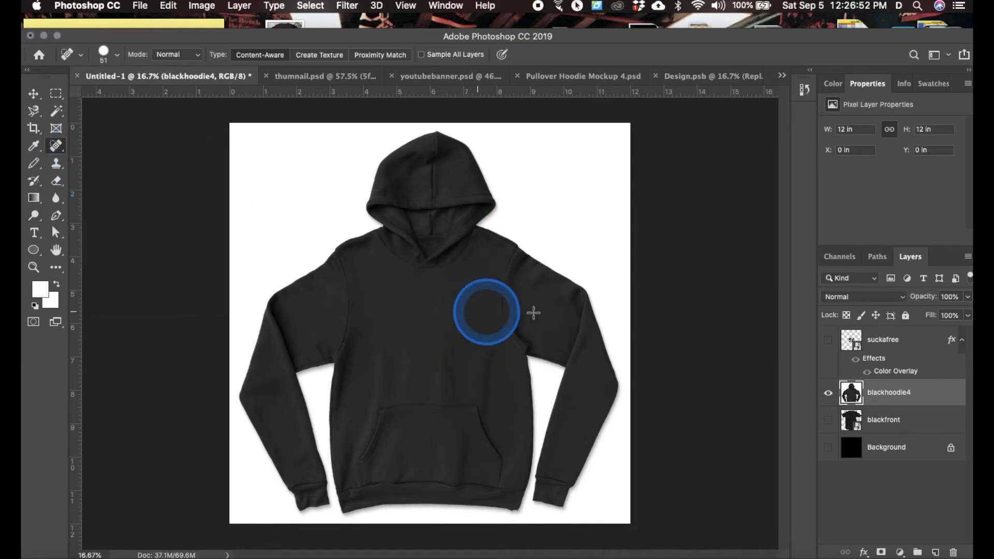
- Show the suckafree layer and move its design slightly right on the hoodie's chest, to about X 4.52 in
click(829, 341)
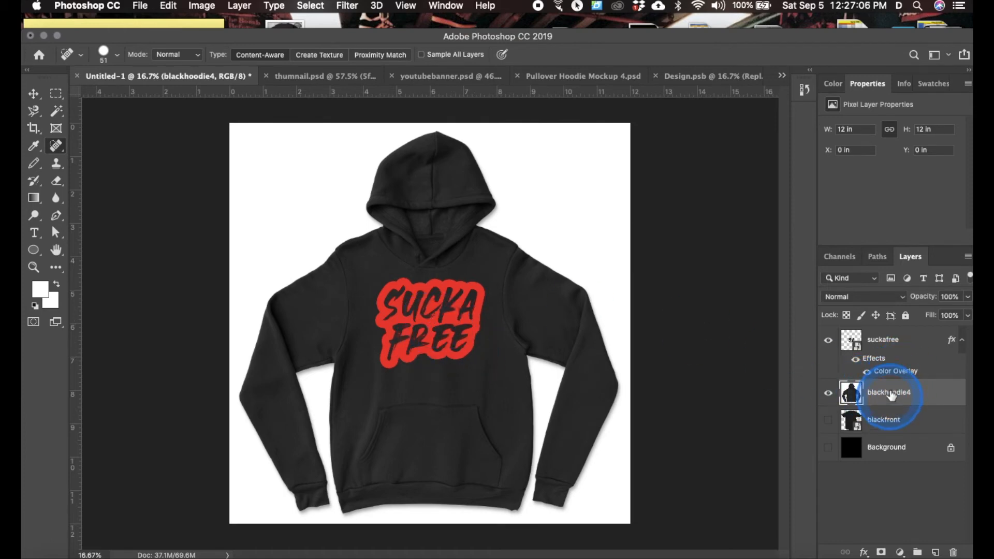
click(890, 341)
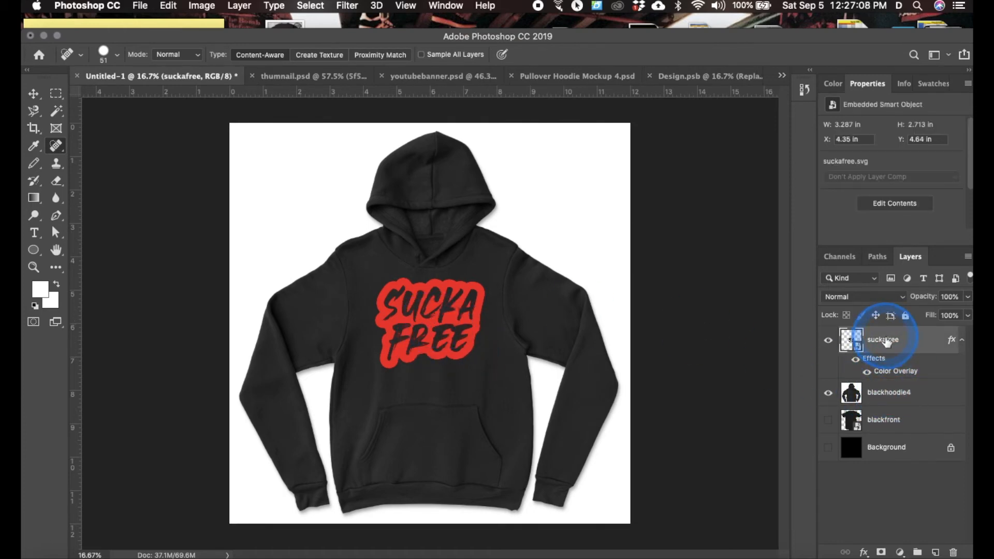
click(34, 94)
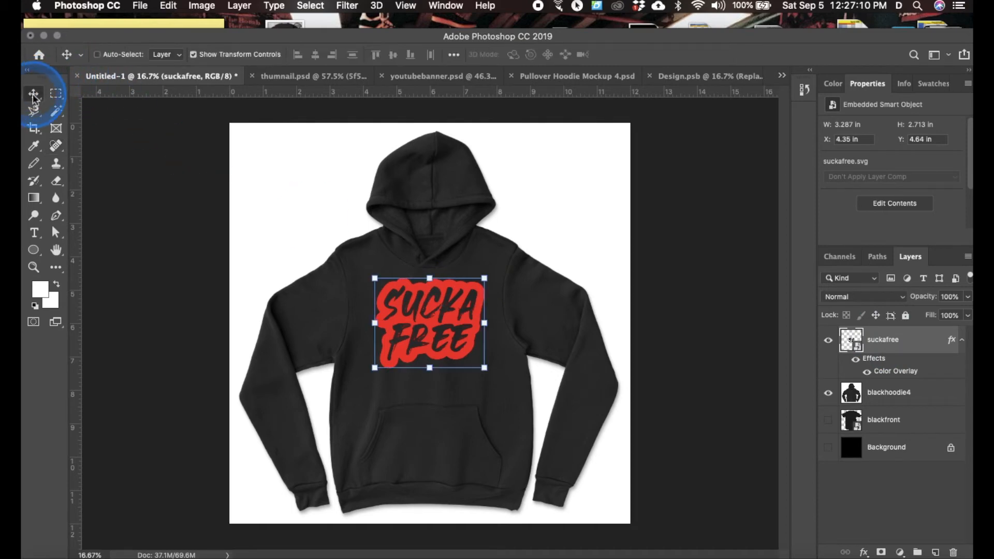
drag(409, 298, 434, 308)
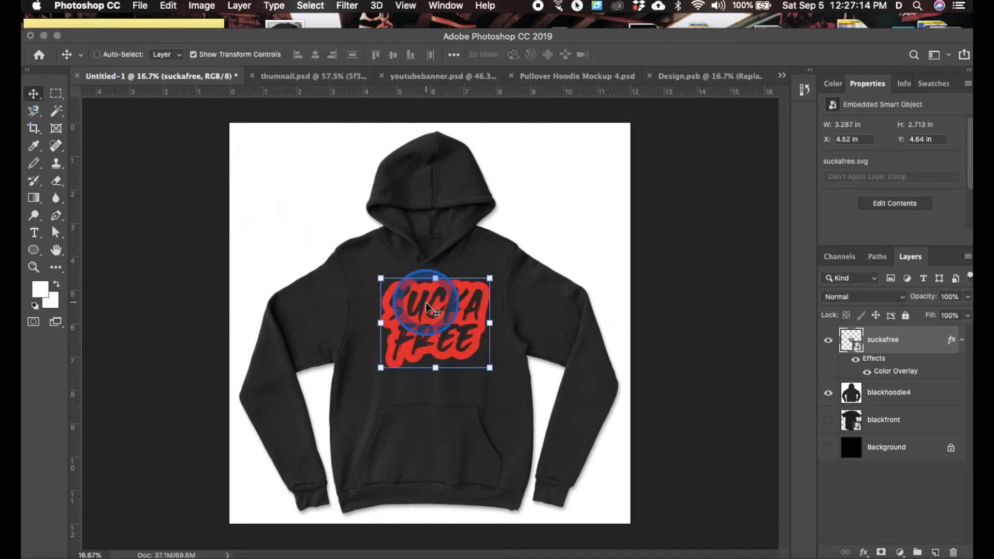
- Switch to Finder and look through the garment images in the blanks folder
click(52, 553)
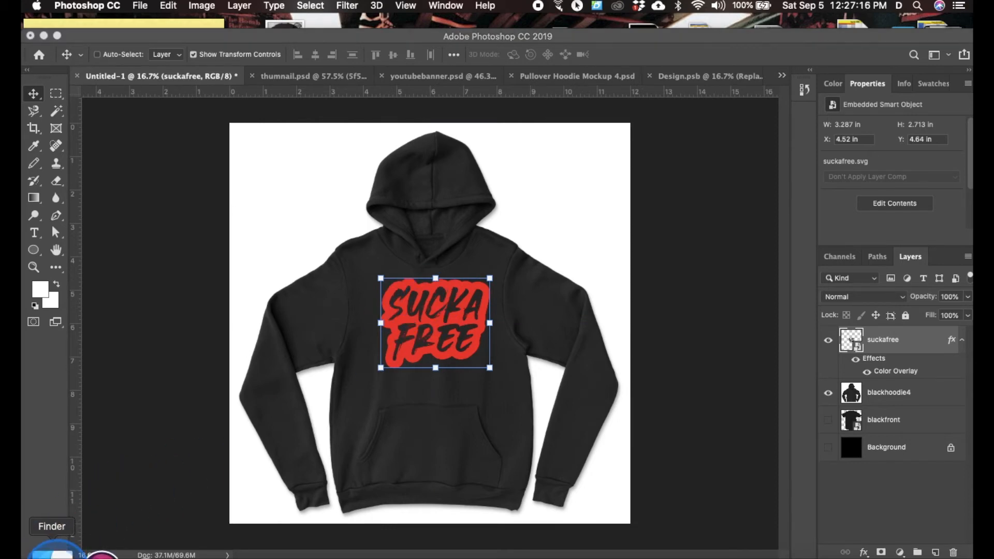
click(444, 437)
click(322, 468)
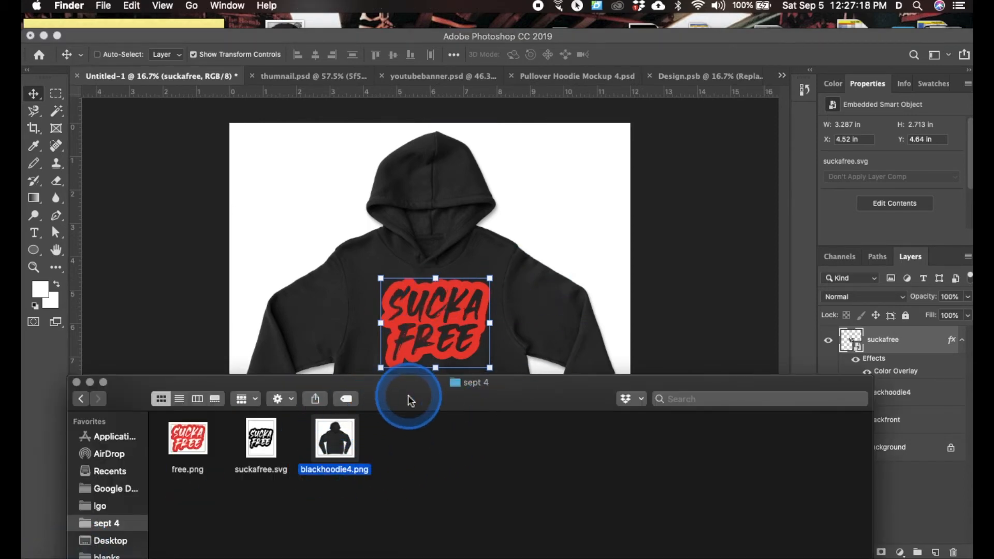
drag(406, 399, 373, 130)
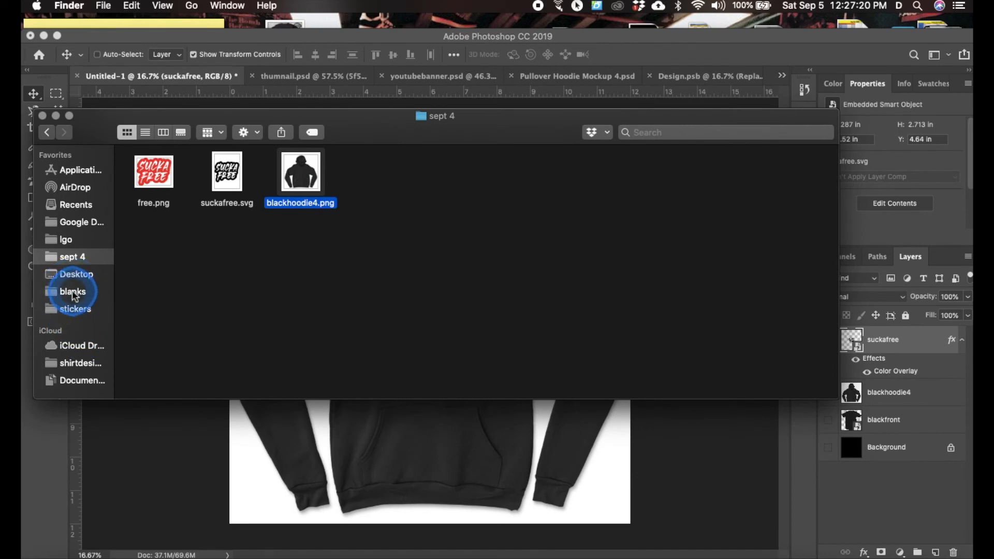
click(70, 291)
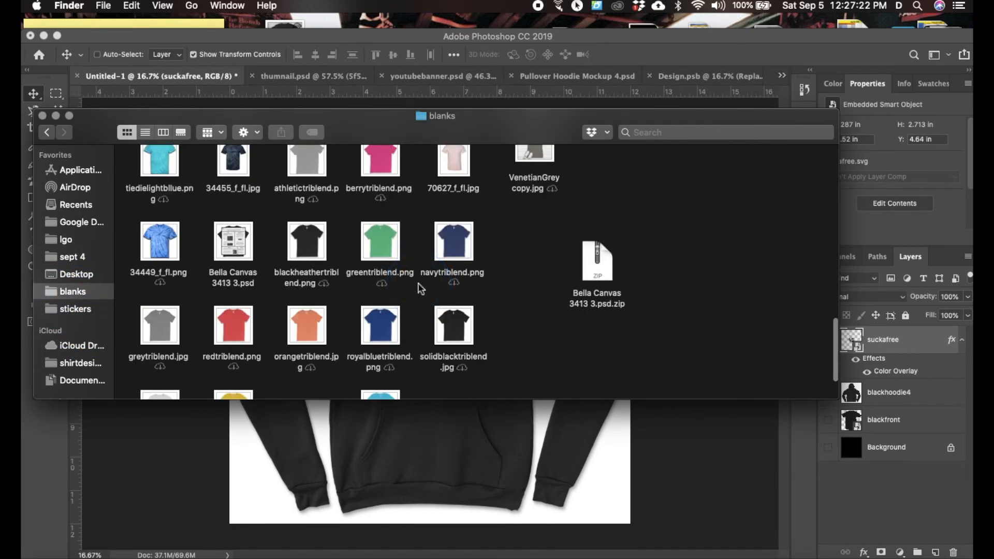
scroll(553, 287, up, 3)
scroll(554, 292, up, 8)
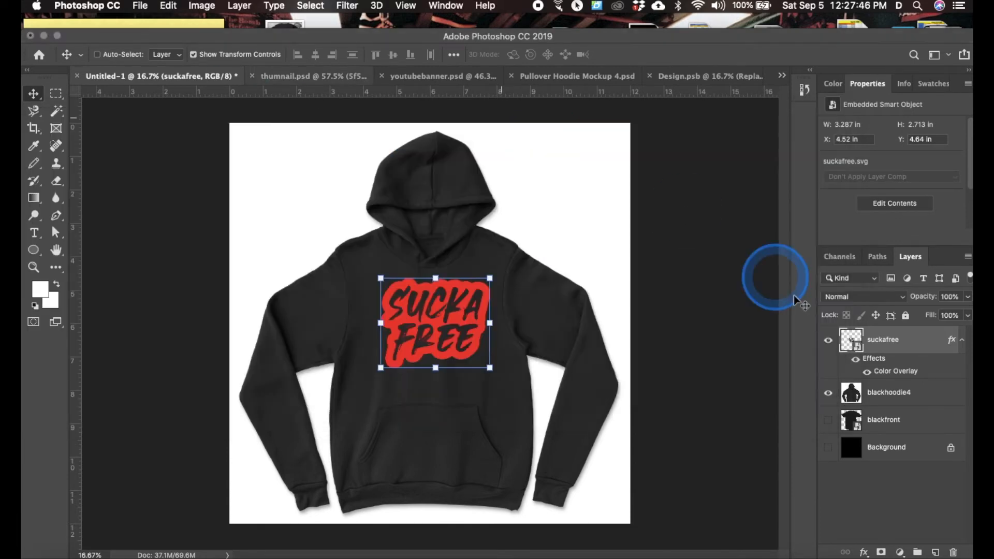
- Replace the visible blackhoodie4 with the blackfront and Background layers, and move the suckafree design onto the shirt's upper chest, about X 4.13, Y 2.41 in
click(829, 342)
click(827, 394)
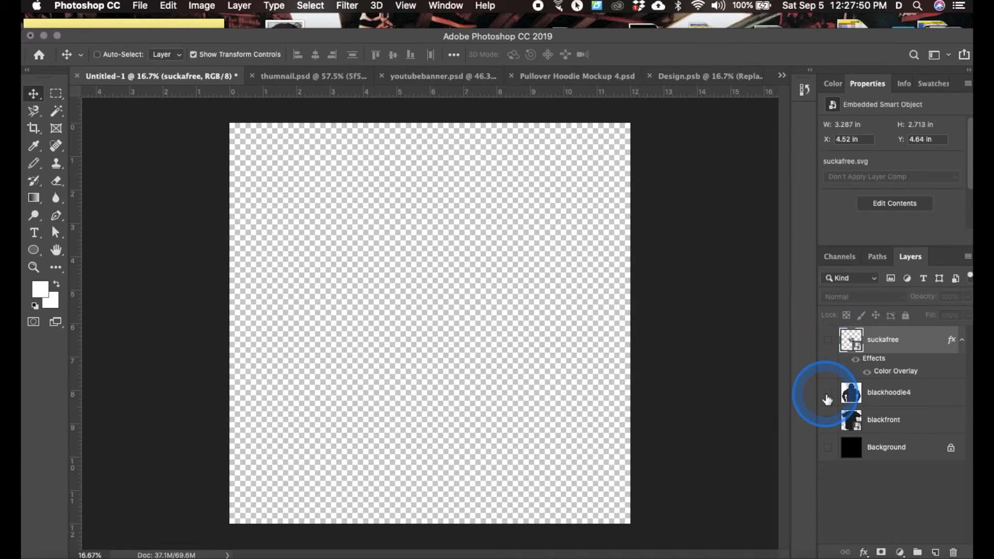
click(829, 421)
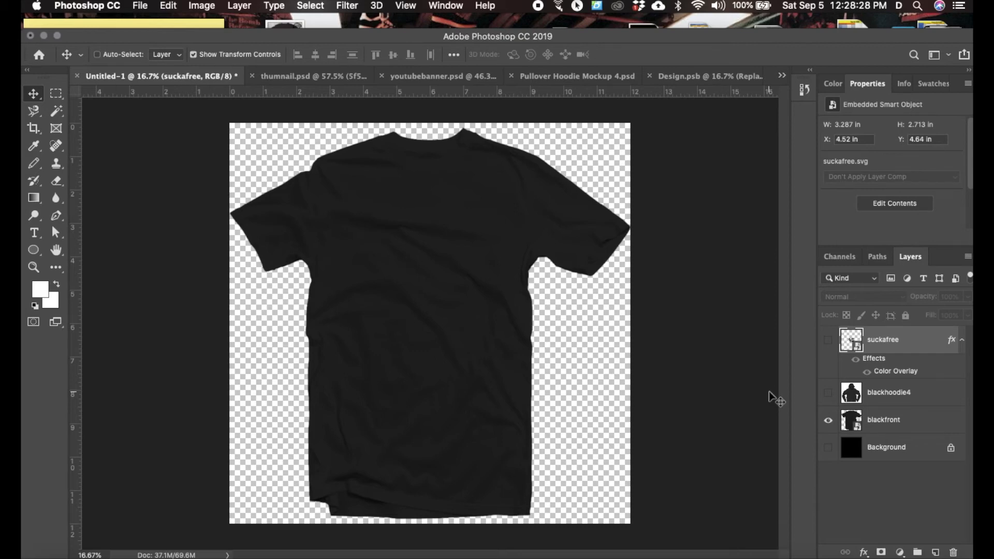
click(829, 448)
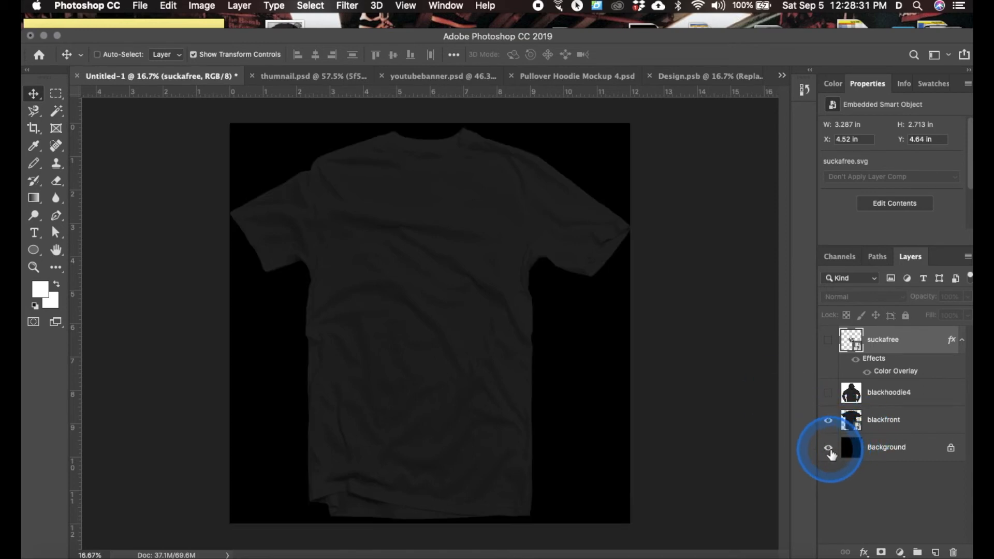
click(829, 340)
drag(455, 316, 440, 255)
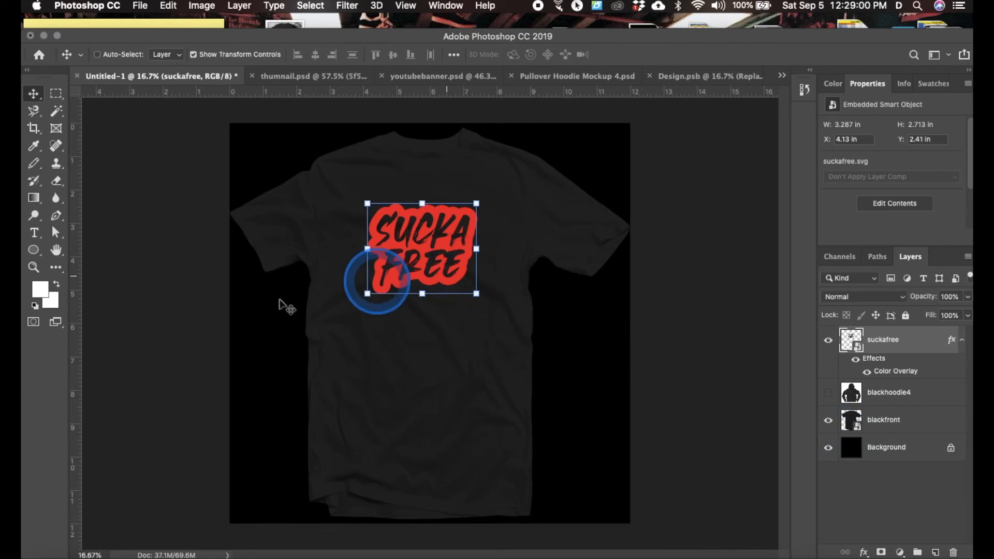
- Review the shirt and hoodie blanks in Finder's blanks folder again, and return to the Untitled-1 document in Photoshop
click(54, 555)
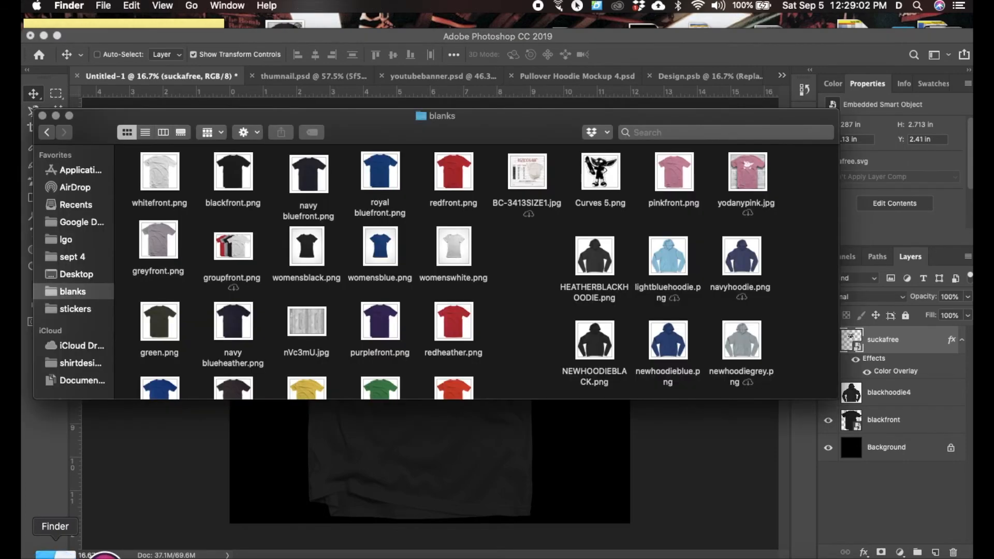
scroll(377, 197, down, 15)
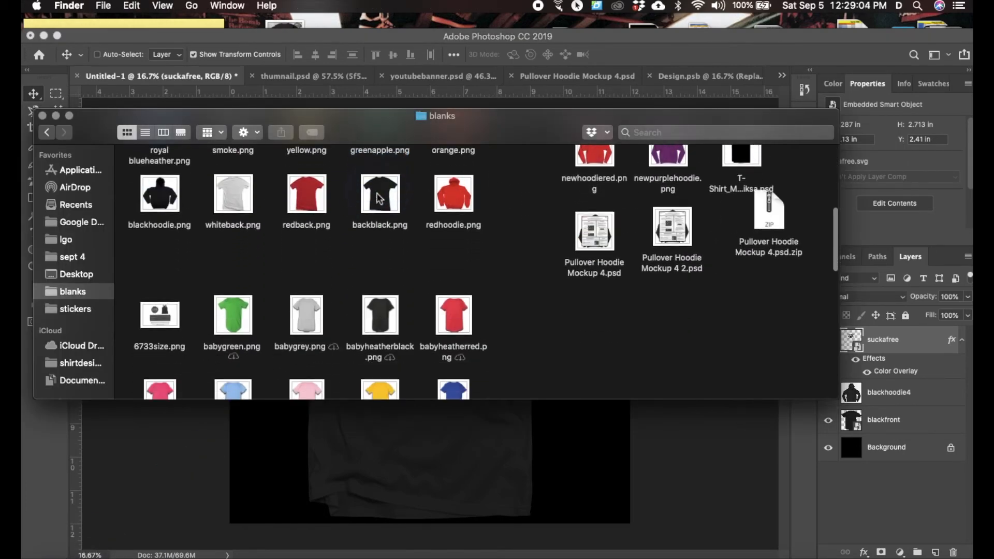
scroll(377, 198, up, 15)
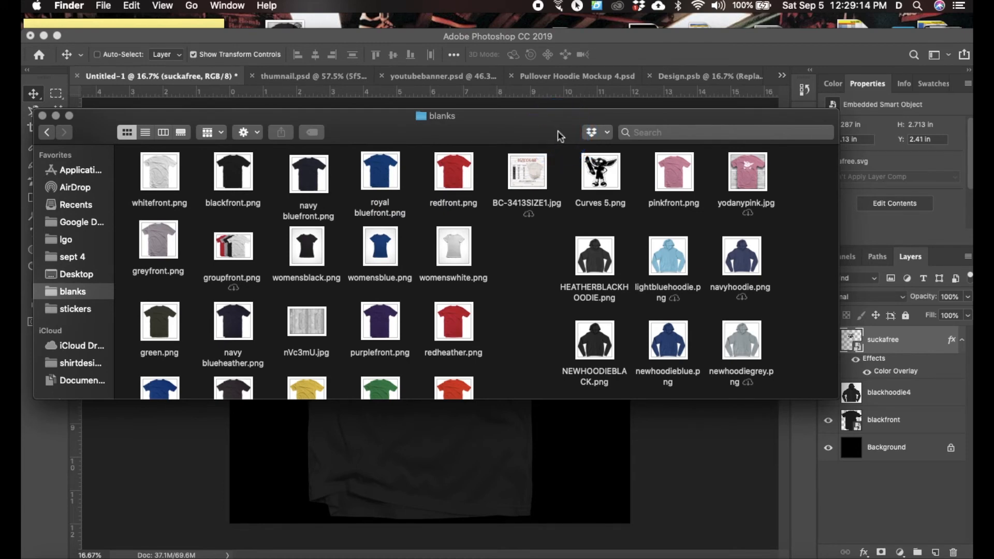
drag(386, 145, 445, 310)
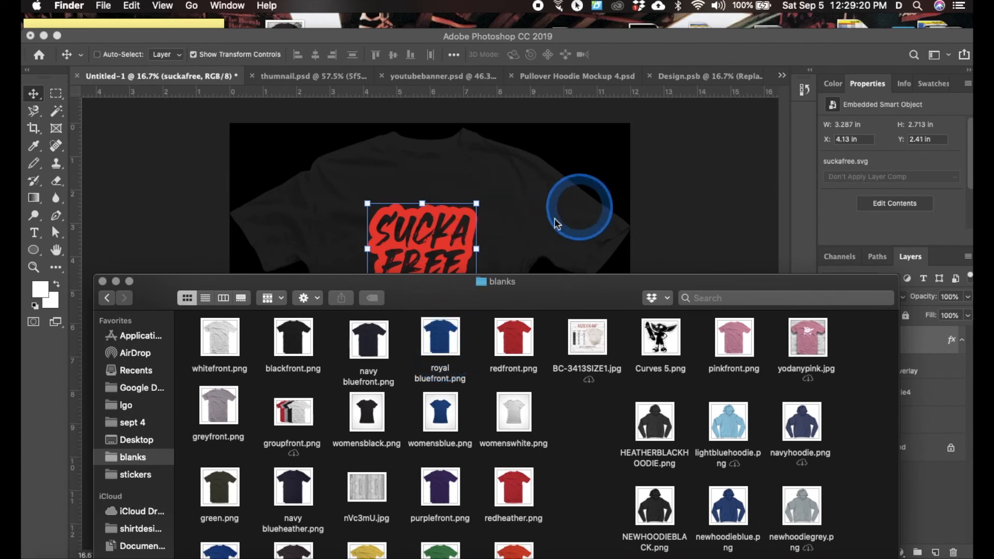
click(682, 196)
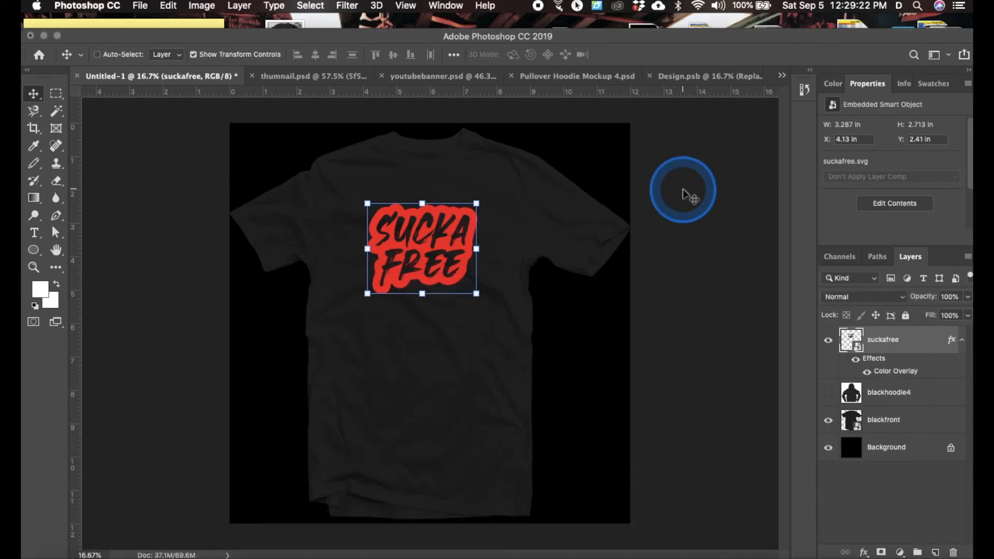
- Hide the suckafree, blackfront and Background layers in the Untitled-1 document
click(828, 340)
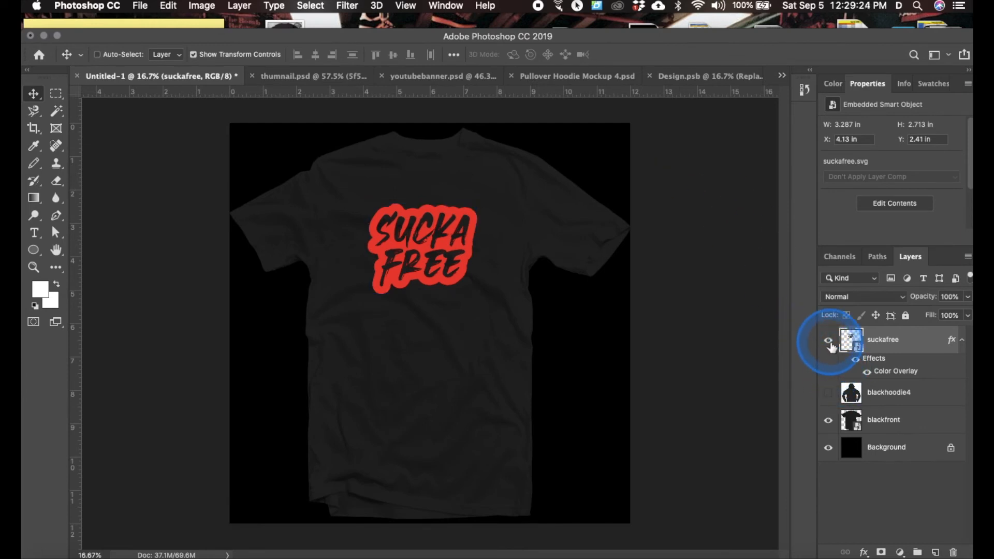
click(828, 420)
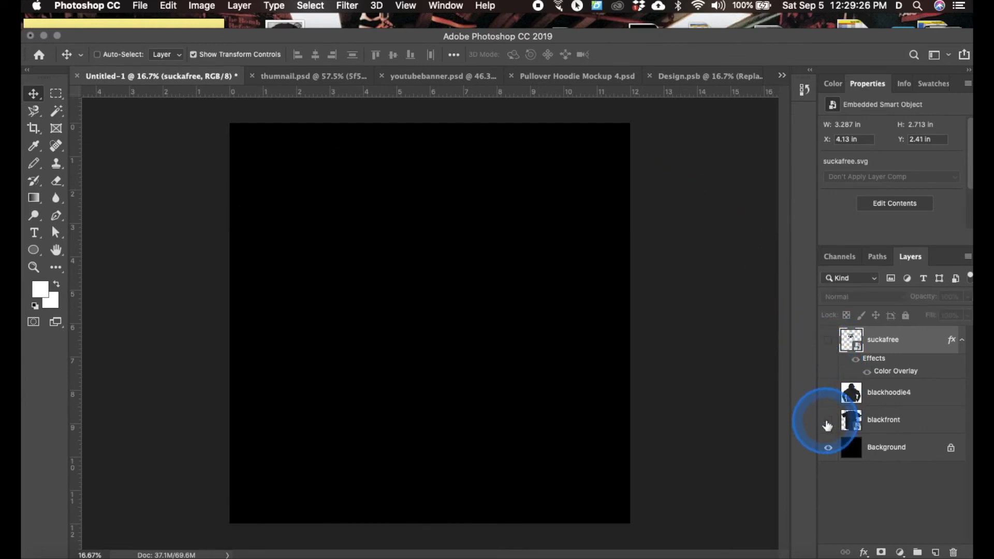
click(829, 448)
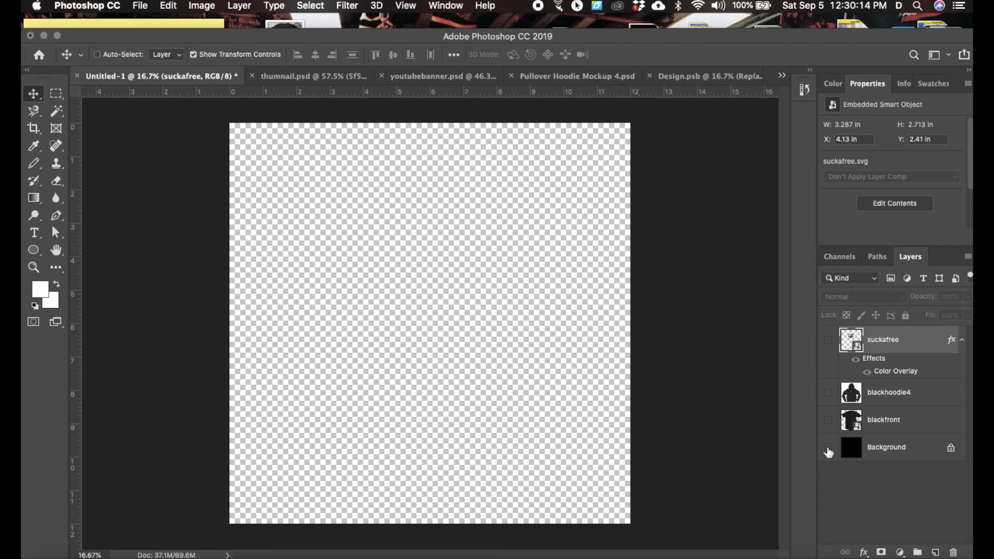
- Switch to the youtubebanner.psd document and collapse the side panels to view the banner's full width
click(455, 76)
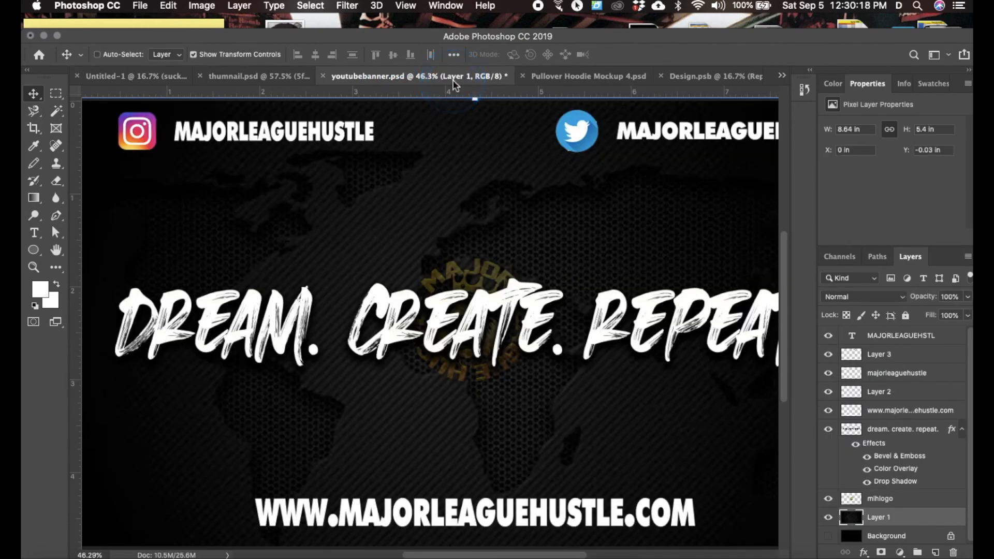
click(967, 70)
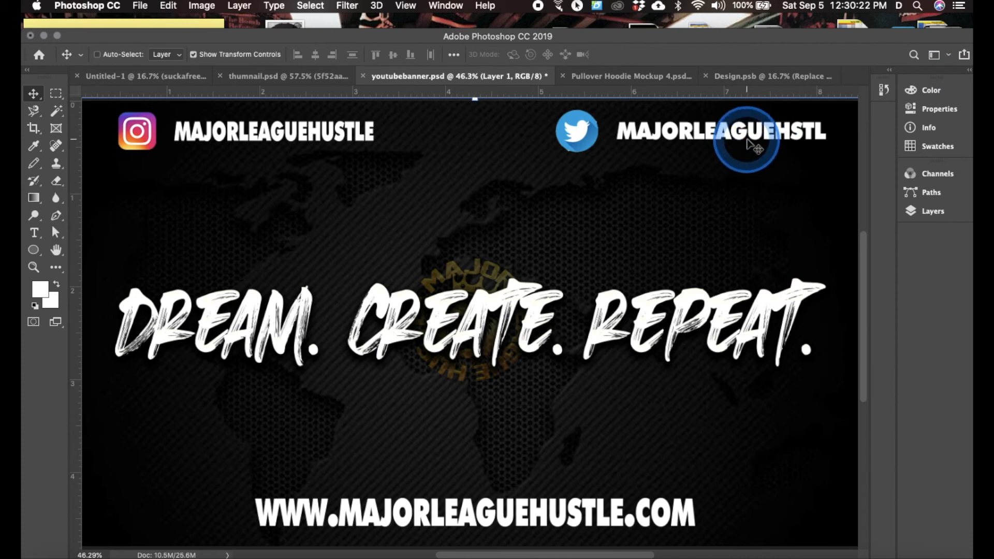